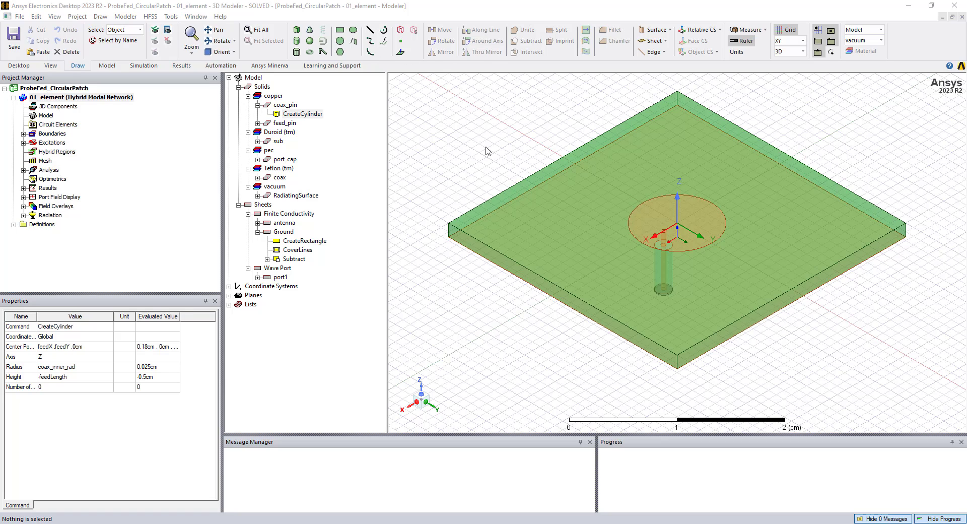
Inspect the patch's CreateEllipse parameters, radius patchX/2 (0.455 cm)
{"action": "left_click", "coordinate": [654, 214]}
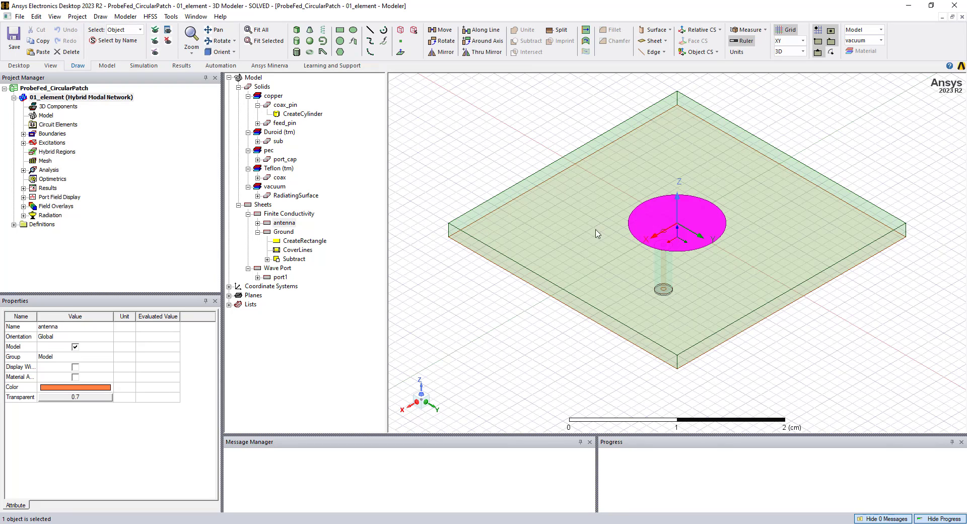
{"action": "left_click", "coordinate": [257, 223]}
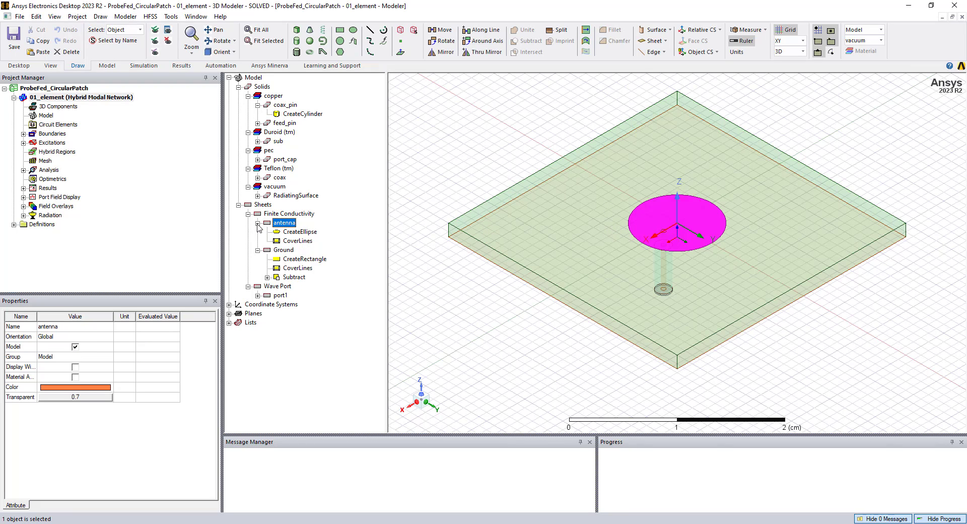
{"action": "double_click", "coordinate": [299, 232]}
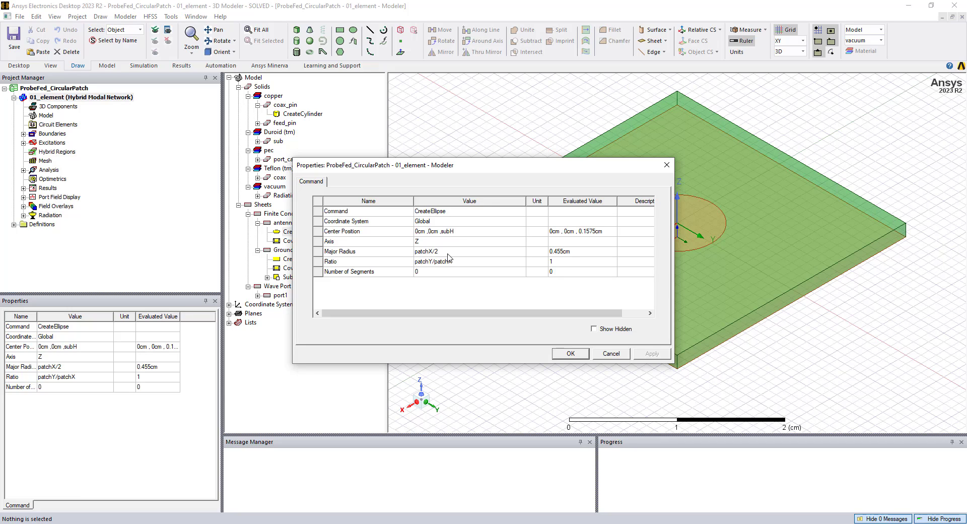
{"action": "left_click", "coordinate": [667, 164]}
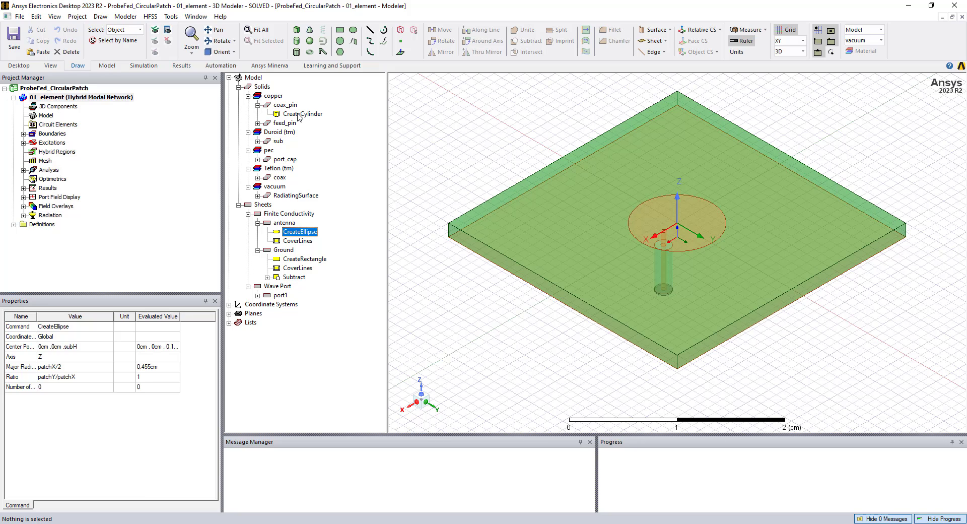
Inspect the sub substrate's CreateBox: 3 cm × 3 cm, 0.1575 cm thick
{"action": "left_click", "coordinate": [258, 141]}
{"action": "double_click", "coordinate": [290, 151]}
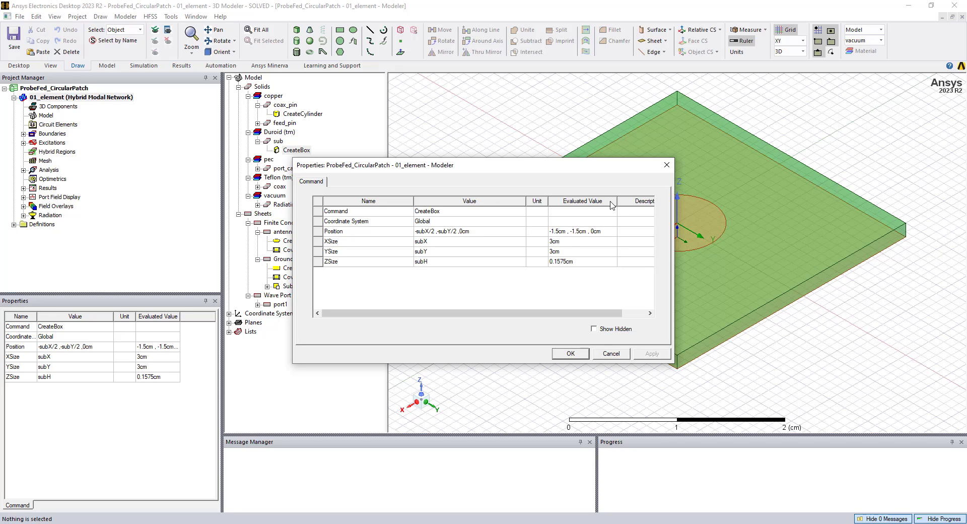
{"action": "left_click", "coordinate": [667, 165]}
{"action": "left_click", "coordinate": [443, 163]}
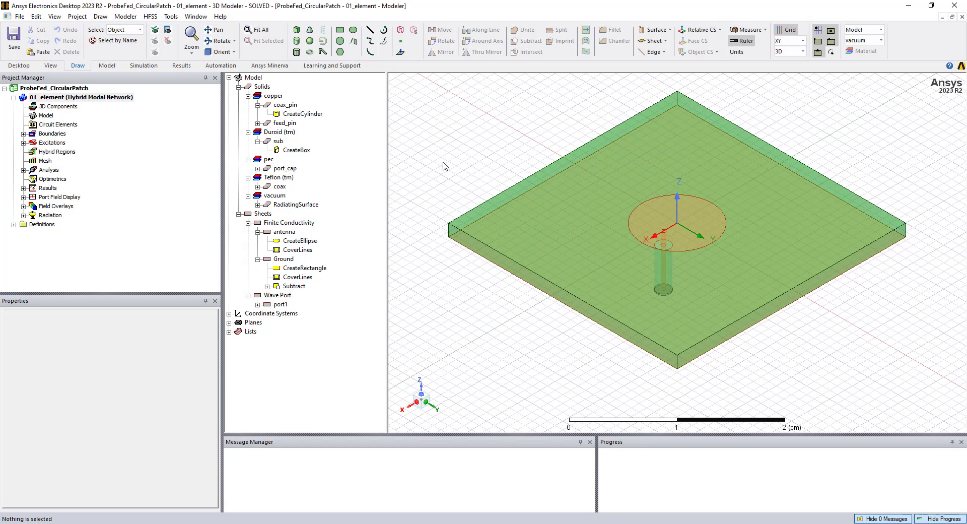
{"action": "left_click", "coordinate": [126, 17]}
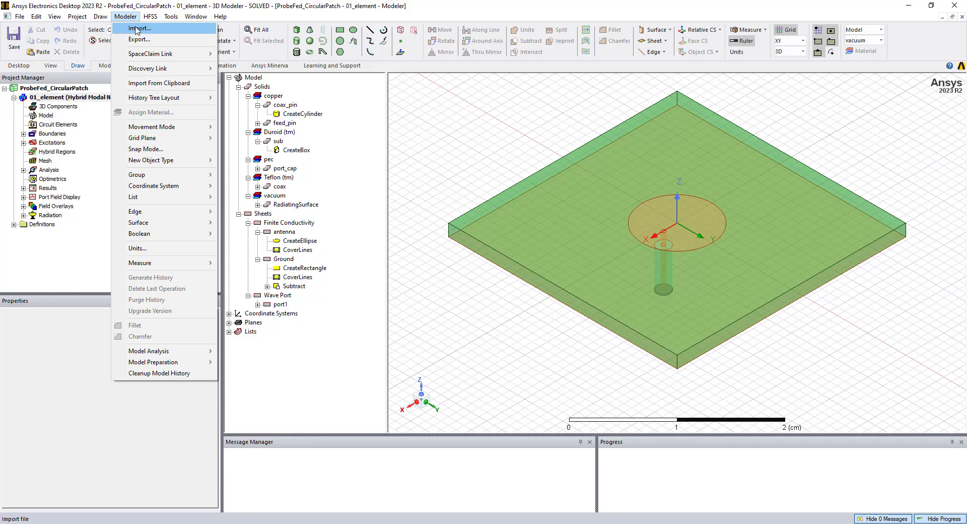
{"action": "left_click", "coordinate": [440, 140]}
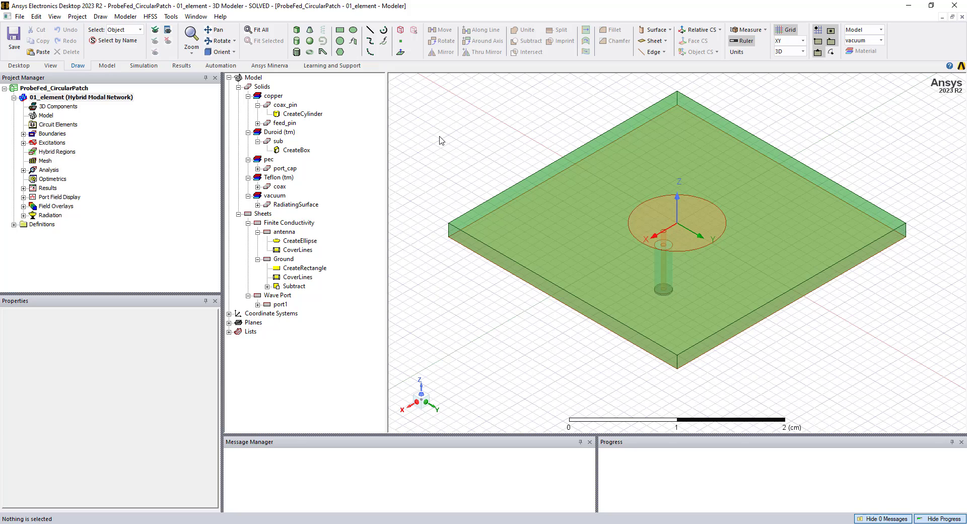
{"action": "left_click", "coordinate": [669, 218]}
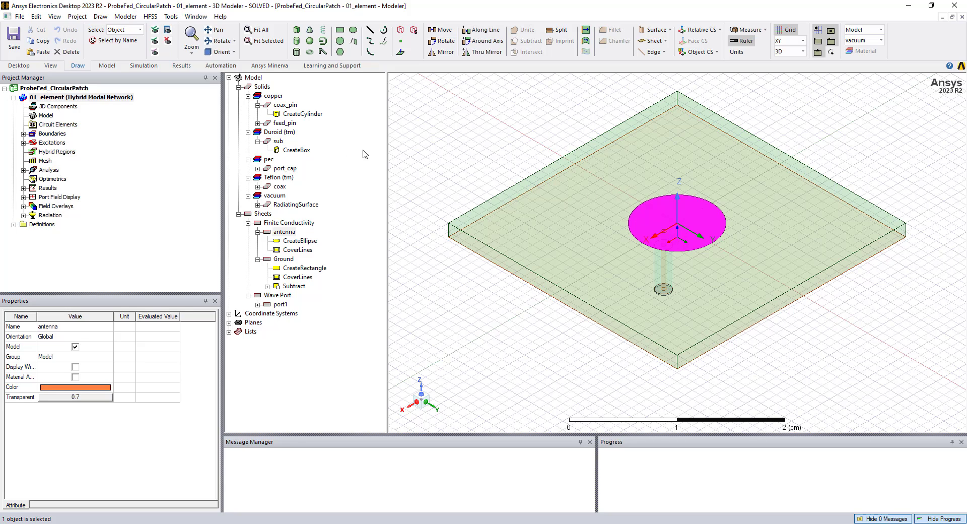
{"action": "left_click", "coordinate": [285, 123]}
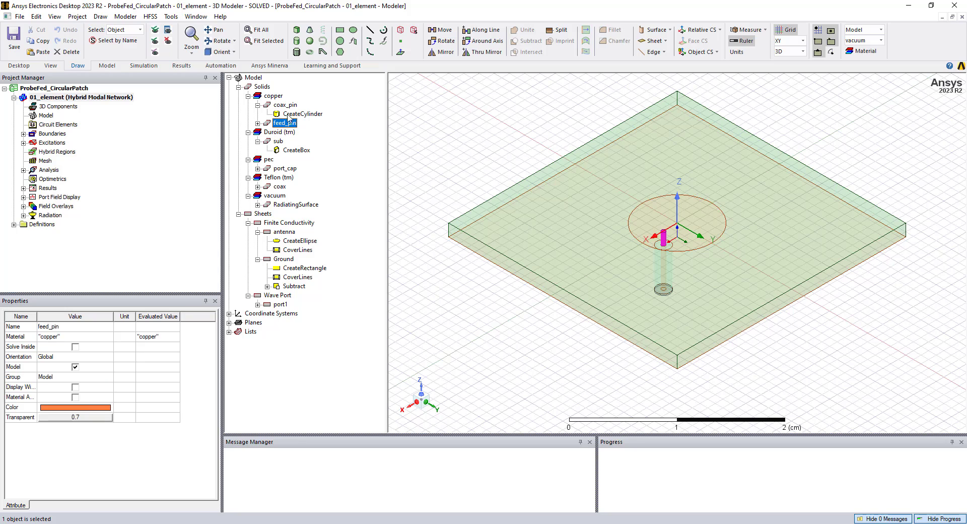
{"action": "left_click", "coordinate": [278, 141]}
{"action": "left_click", "coordinate": [473, 181]}
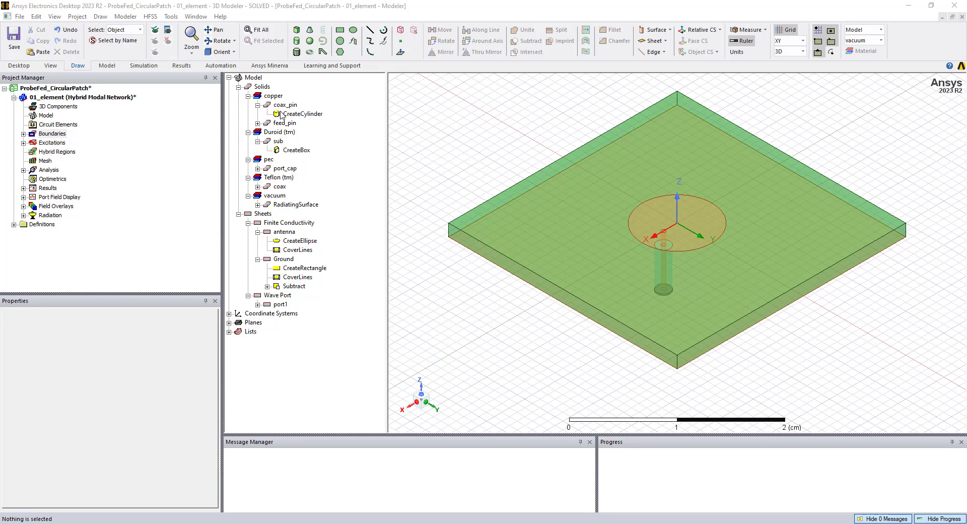
{"action": "left_click", "coordinate": [278, 141]}
{"action": "right_click", "coordinate": [279, 133]}
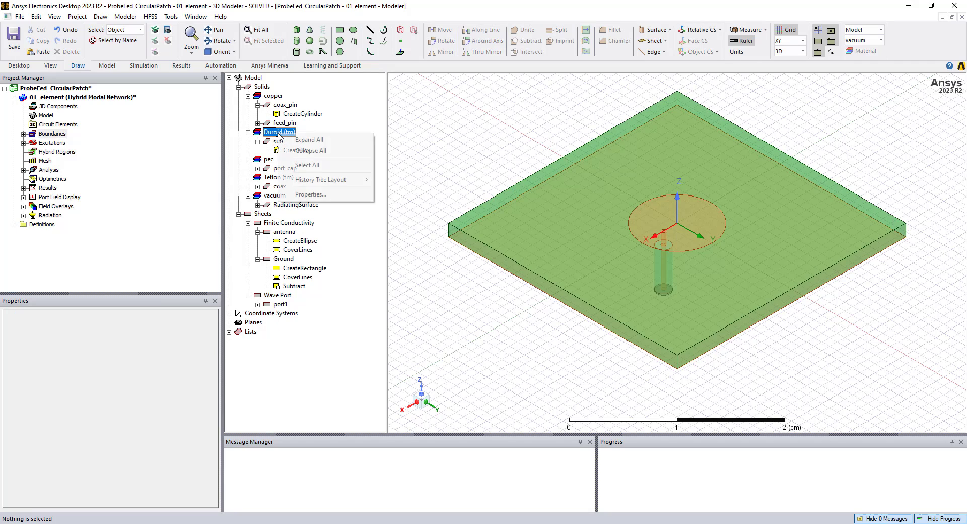
{"action": "left_click", "coordinate": [305, 197]}
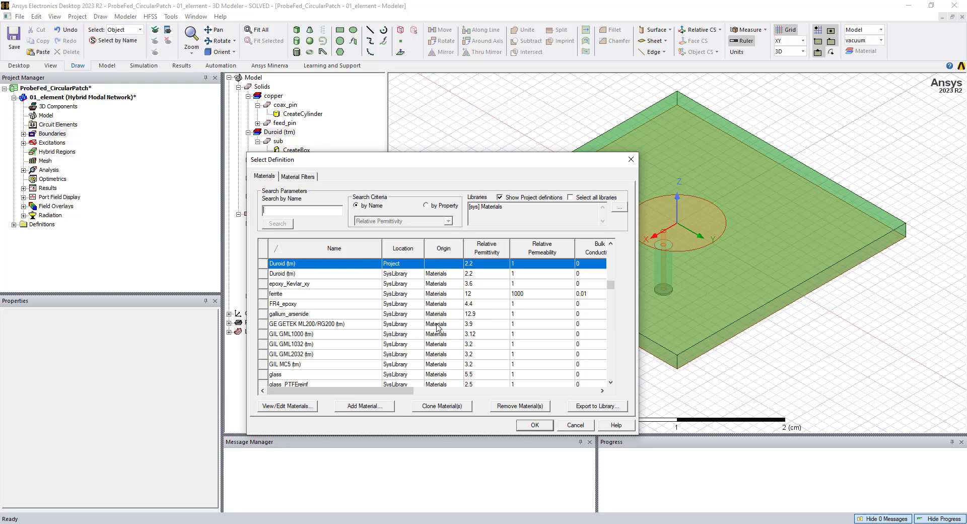
{"action": "left_click_drag", "start_coordinate": [363, 392], "coordinate": [417, 392]}
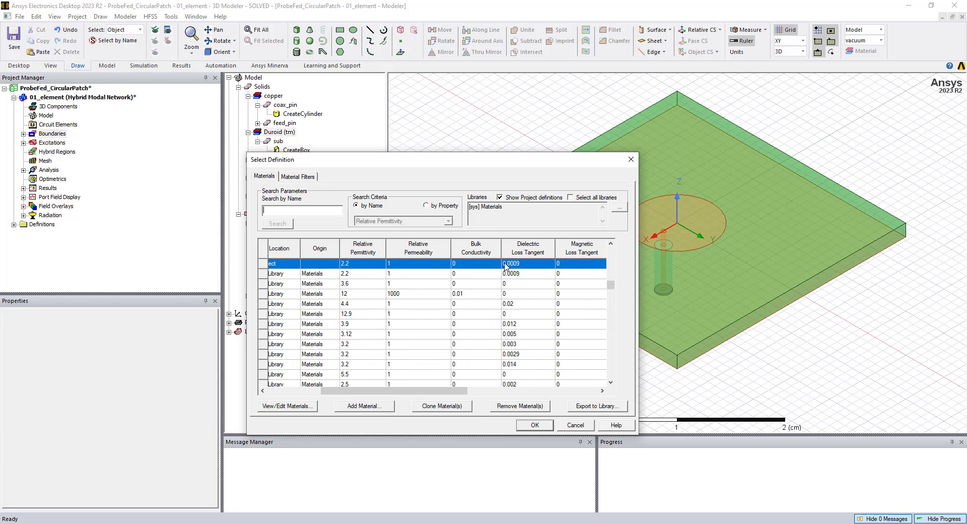
{"action": "left_click_drag", "start_coordinate": [435, 392], "coordinate": [576, 392]}
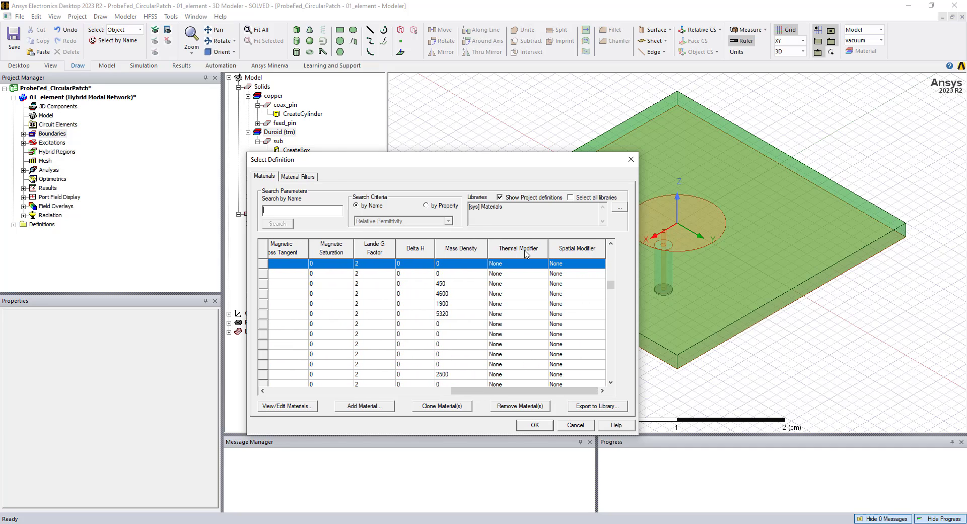
{"action": "left_click_drag", "start_coordinate": [513, 391], "coordinate": [328, 394]}
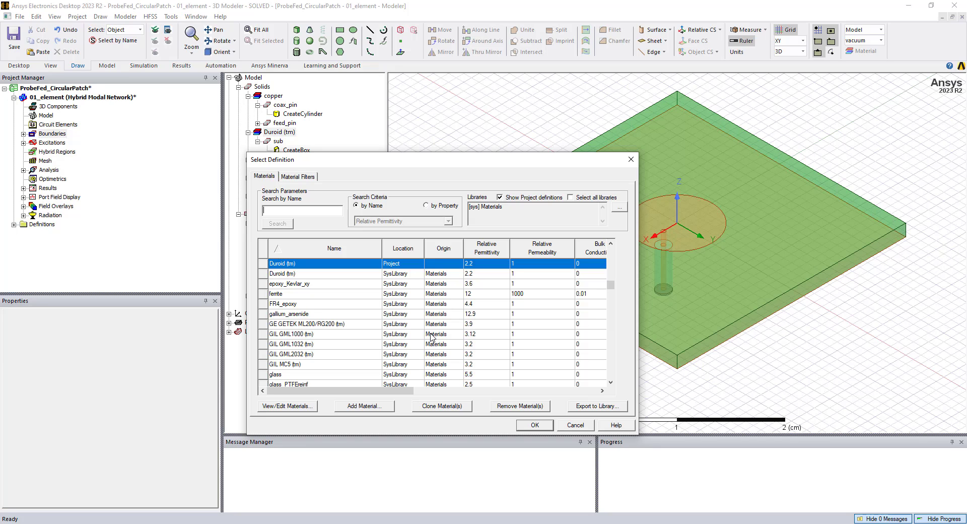
{"action": "left_click", "coordinate": [631, 159]}
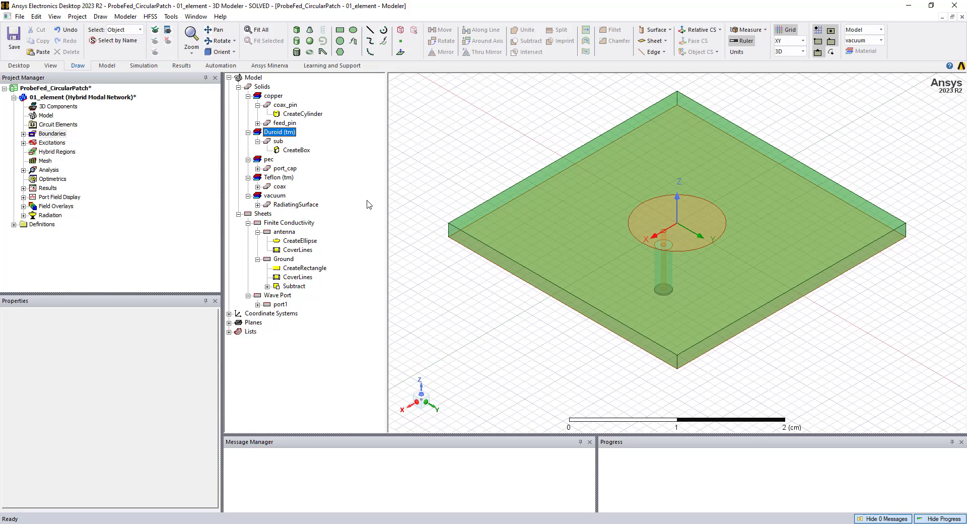
Check the antenna Finite Conductivity boundary, conductivity 58000000
{"action": "left_click", "coordinate": [23, 134]}
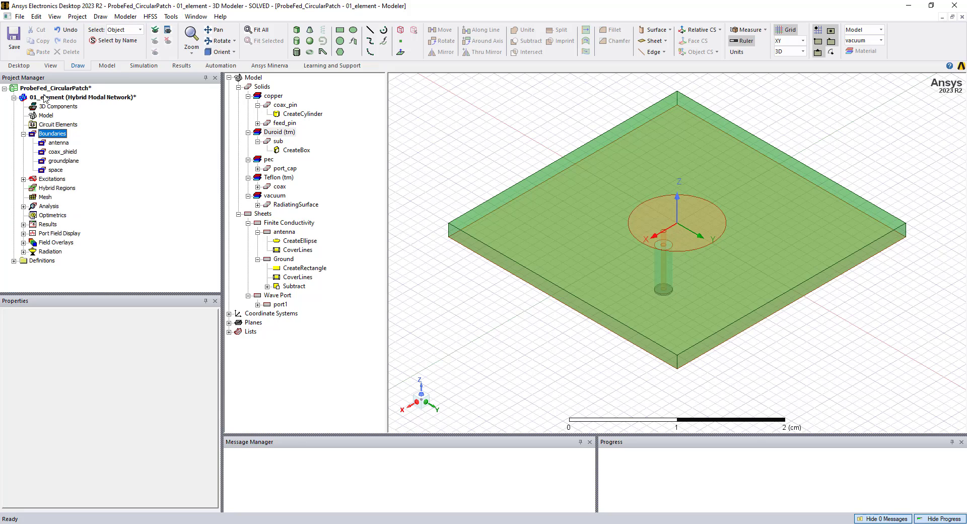
{"action": "left_click", "coordinate": [59, 143]}
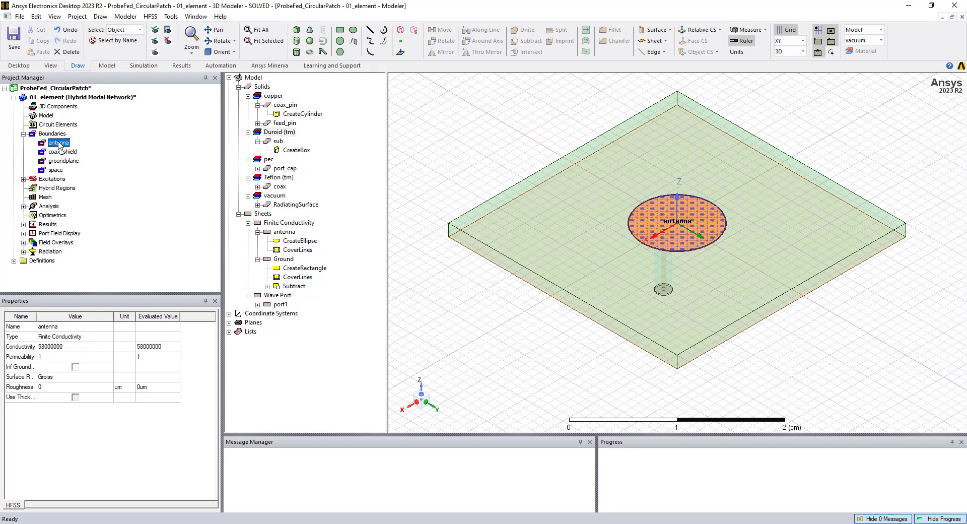
{"action": "double_click", "coordinate": [58, 144]}
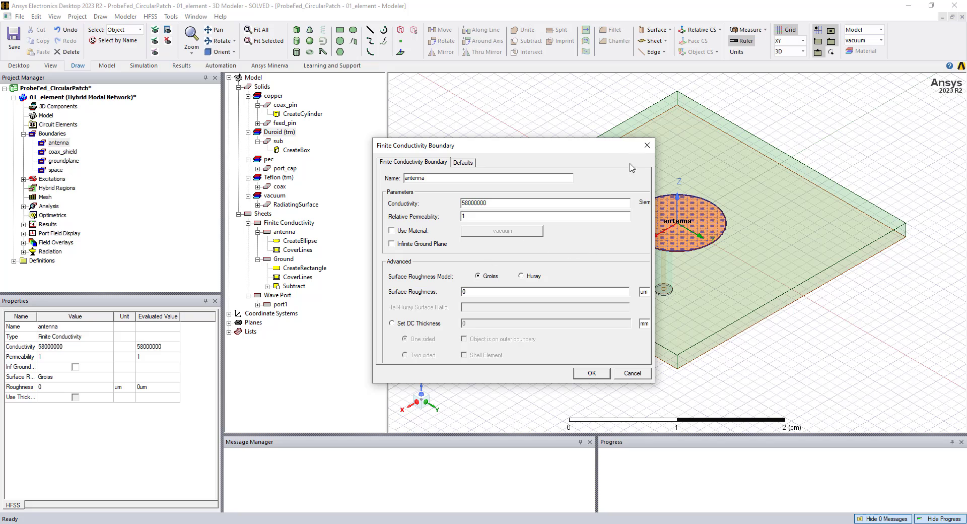
{"action": "left_click", "coordinate": [647, 146]}
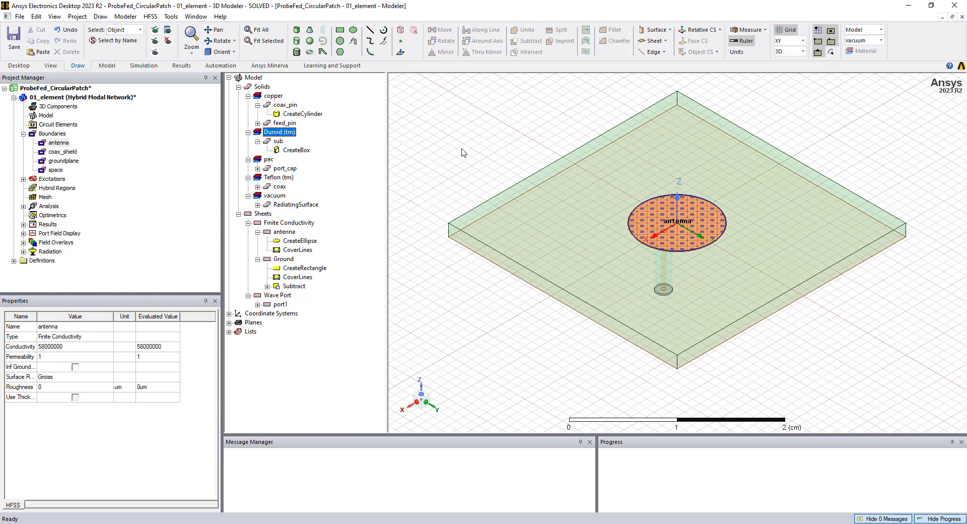
Show the space Radiation boundary on the outer air box and view its settings
{"action": "left_click", "coordinate": [55, 171]}
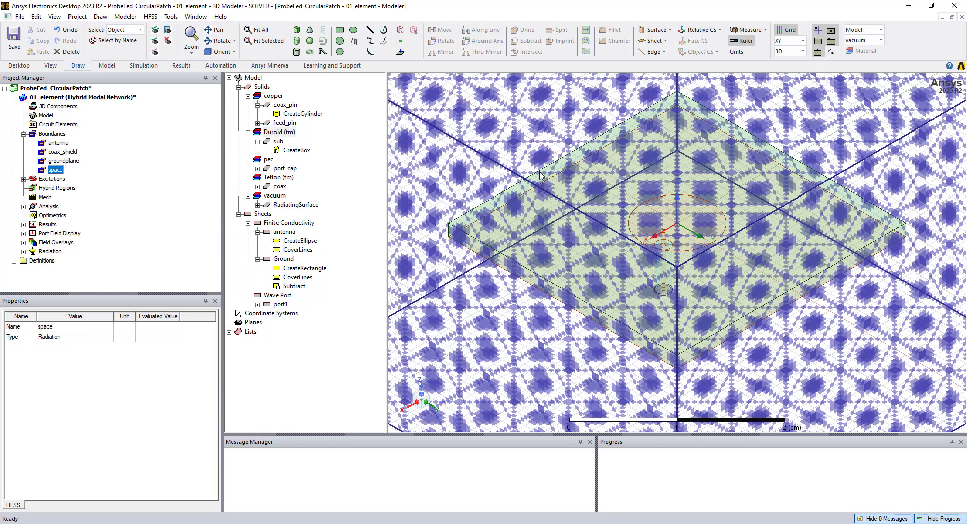
{"action": "scroll", "coordinate": [539, 176], "scroll_direction": "down", "scroll_amount": 4}
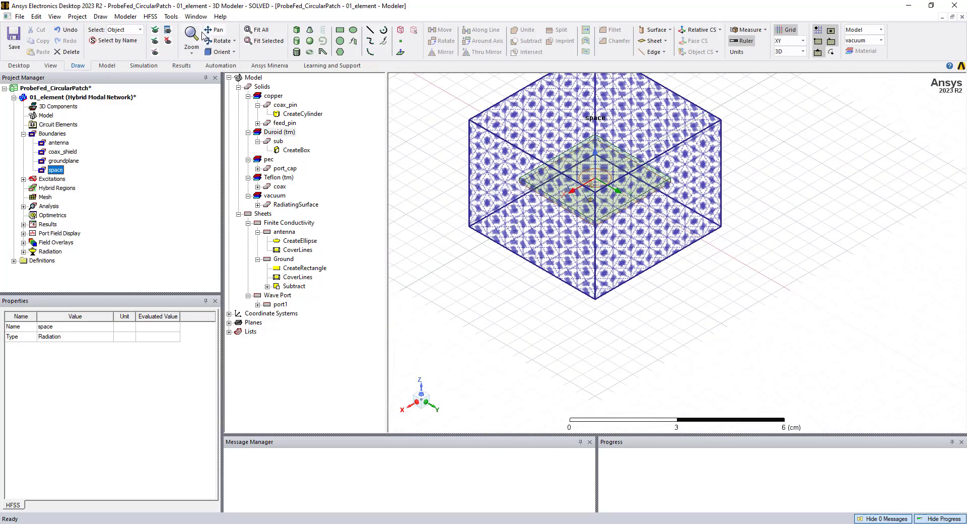
{"action": "left_click", "coordinate": [156, 35]}
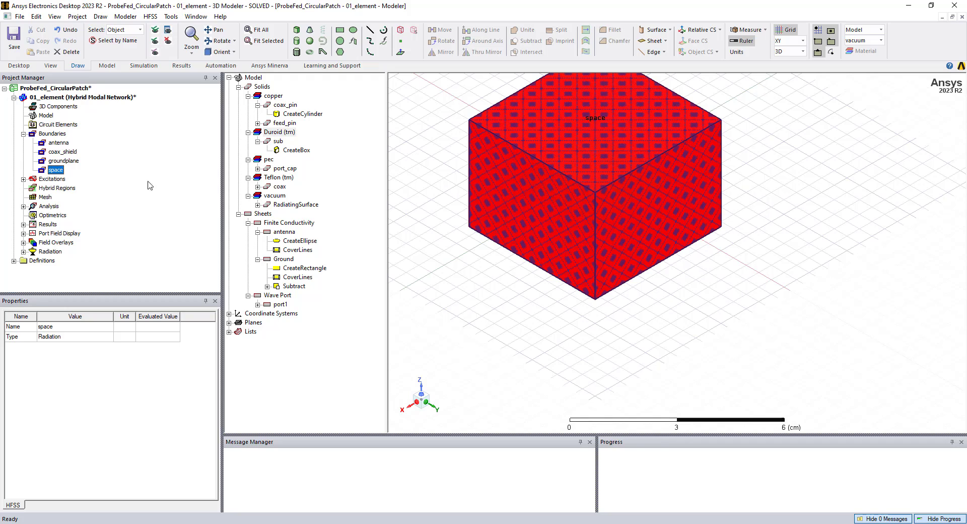
{"action": "double_click", "coordinate": [52, 171]}
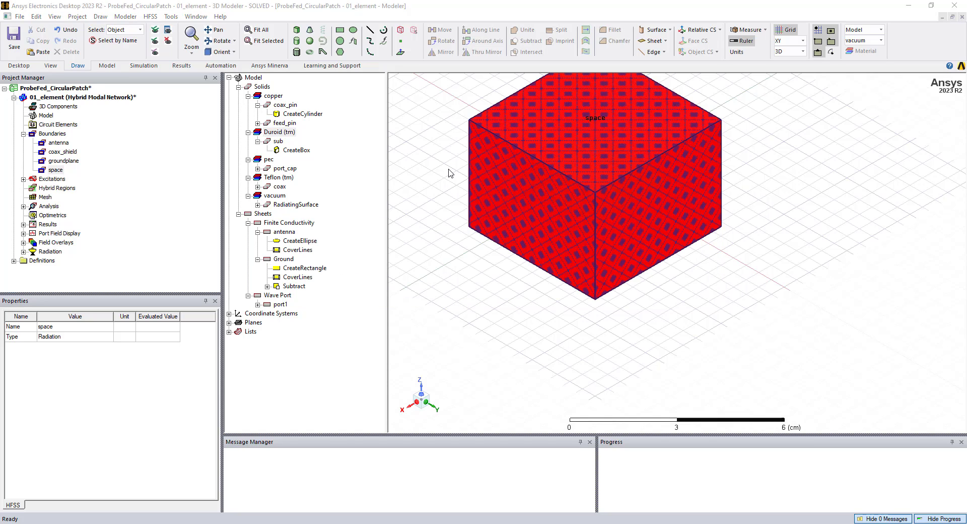
Inspect wave port P1: one mode, 50 ohm renormalization, 0.5 cm de-embedding, left unchanged
{"action": "left_click", "coordinate": [446, 178]}
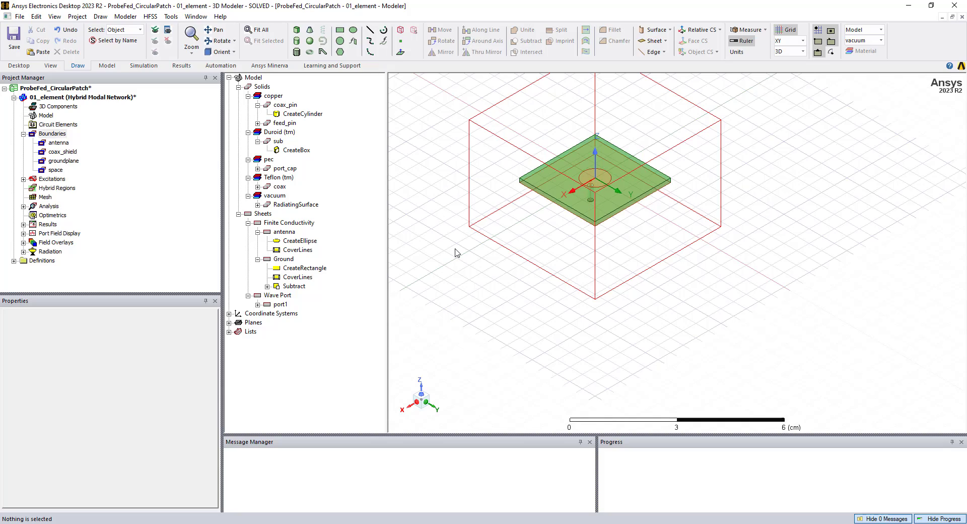
{"action": "scroll", "coordinate": [458, 253], "scroll_direction": "up", "scroll_amount": 3}
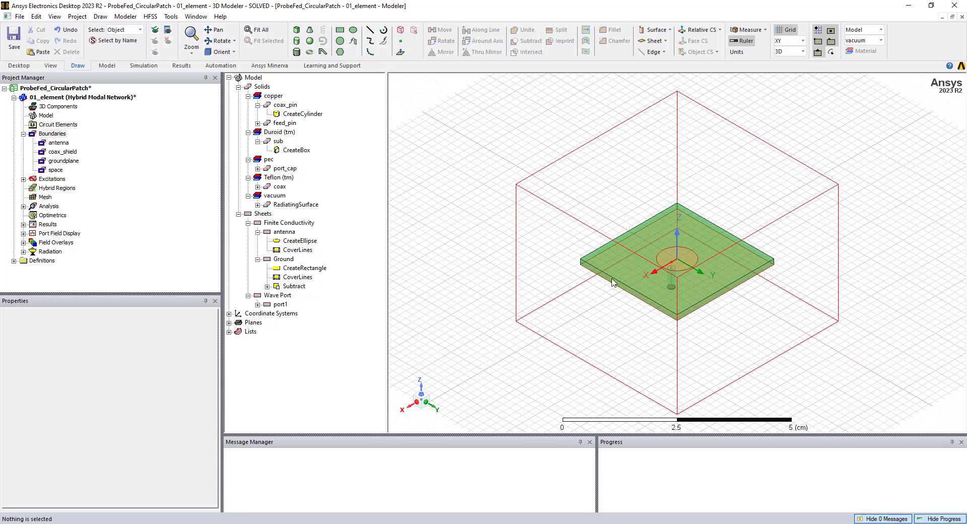
{"action": "scroll", "coordinate": [675, 275], "scroll_direction": "up", "scroll_amount": 5}
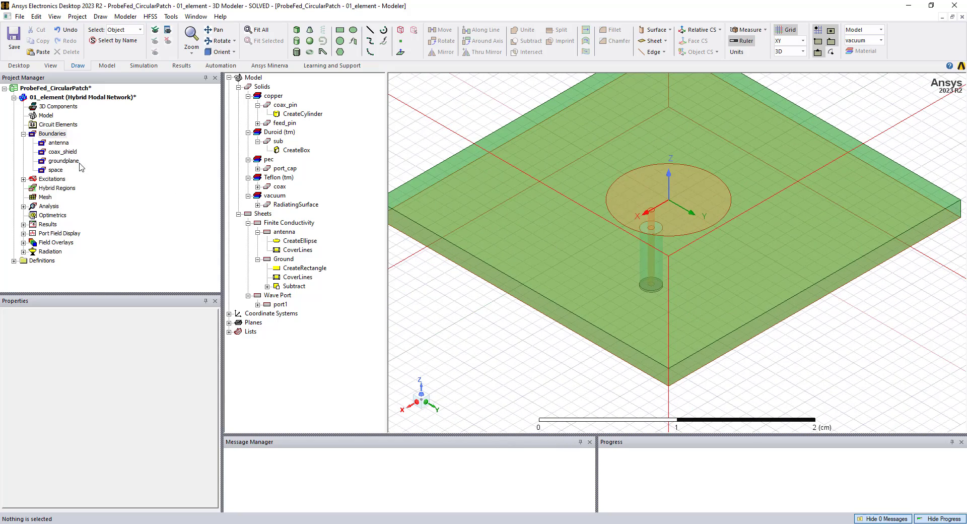
{"action": "left_click", "coordinate": [23, 179]}
{"action": "left_click", "coordinate": [52, 189]}
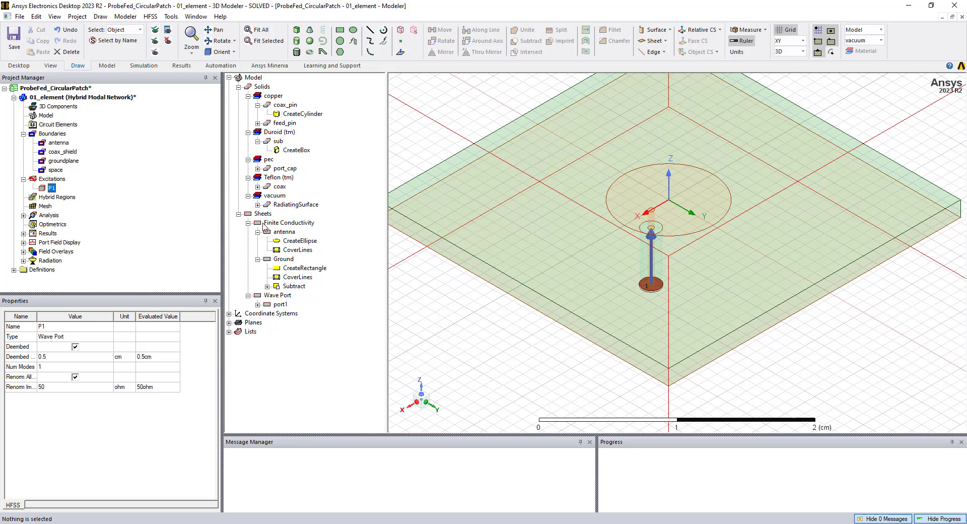
{"action": "double_click", "coordinate": [52, 189]}
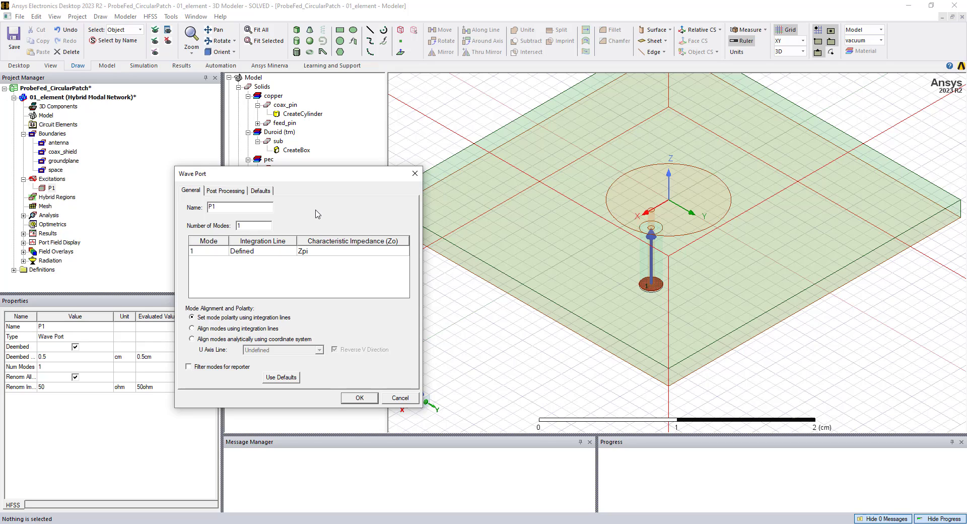
{"action": "left_click", "coordinate": [227, 192]}
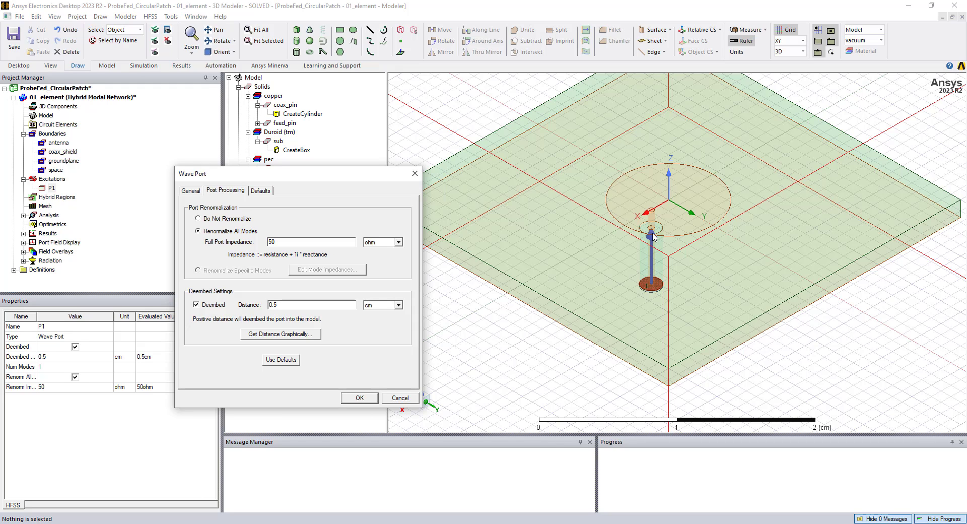
{"action": "left_click", "coordinate": [415, 174]}
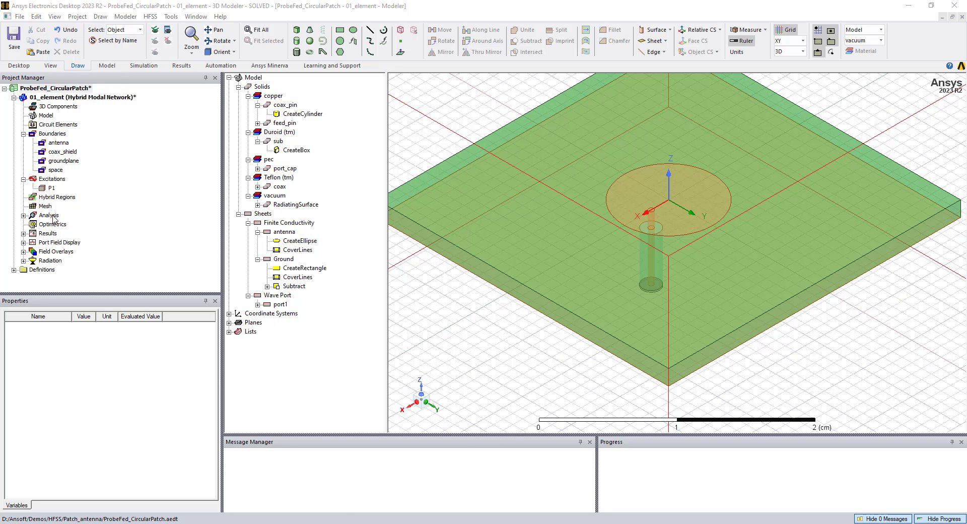
Open Solution1's Driven setup: 11.6 GHz, 12 maximum passes, maximum Delta S 0.015
{"action": "left_click", "coordinate": [23, 215]}
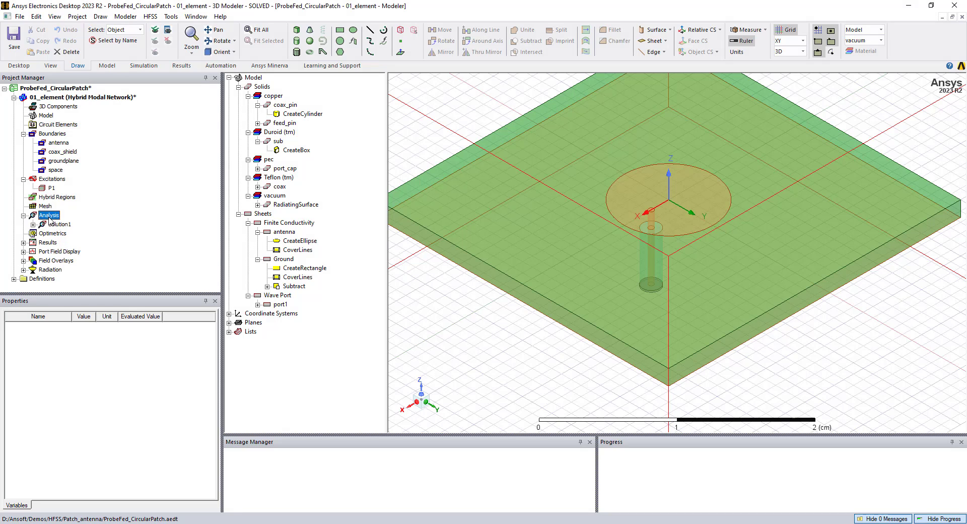
{"action": "left_click", "coordinate": [49, 217]}
{"action": "right_click", "coordinate": [50, 220]}
{"action": "mouse_move", "coordinate": [88, 239]}
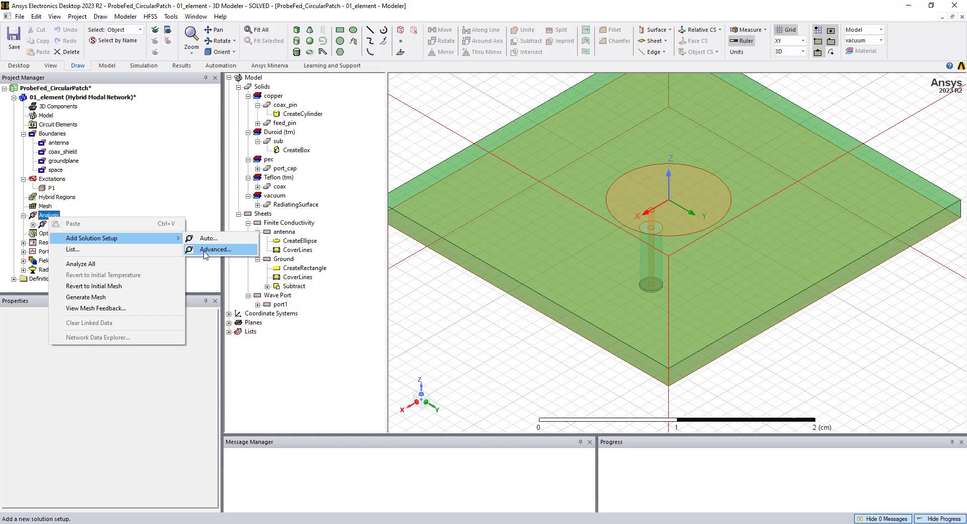
{"action": "left_click", "coordinate": [142, 197]}
{"action": "double_click", "coordinate": [59, 224]}
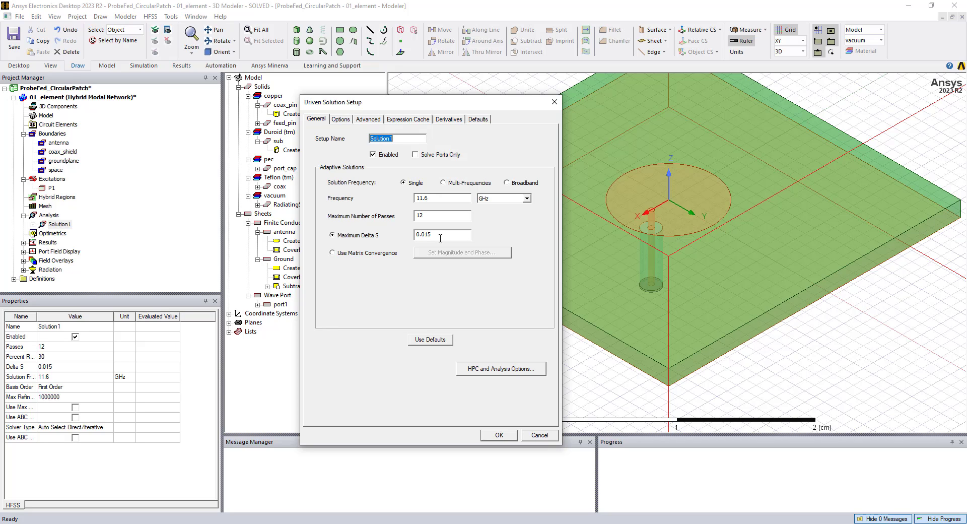
Check the Interpolating sweep spans 8–15 GHz with 701 linear points, unchanged
{"action": "left_click", "coordinate": [539, 435]}
{"action": "left_click", "coordinate": [33, 224]}
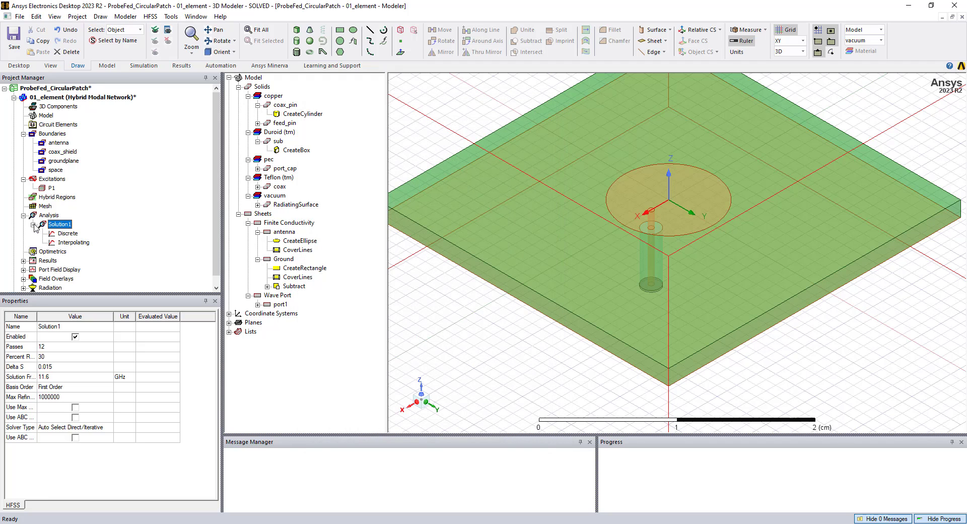
{"action": "double_click", "coordinate": [71, 243]}
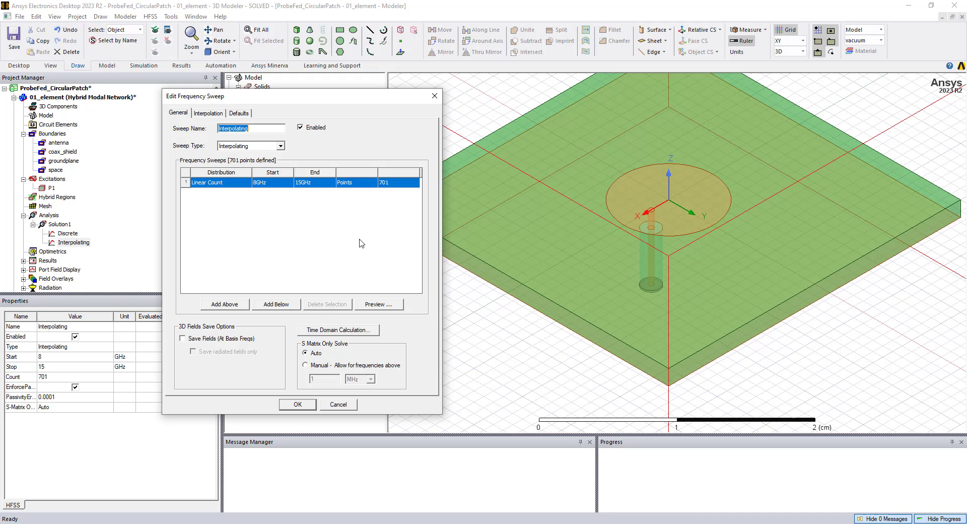
{"action": "left_click", "coordinate": [299, 408]}
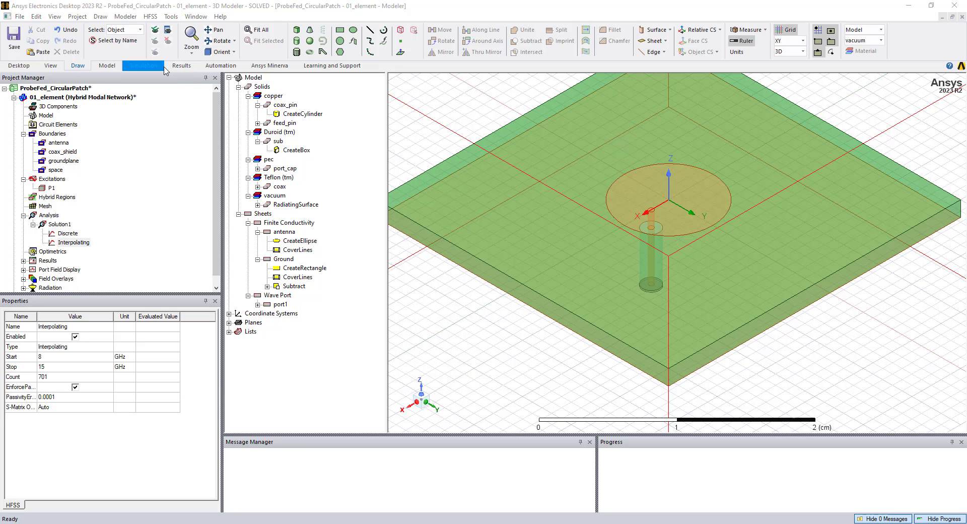
Plot Solution1's convergence: 9 passes, final delta S 0.0068285 under the 0.015 target
{"action": "left_click", "coordinate": [182, 65]}
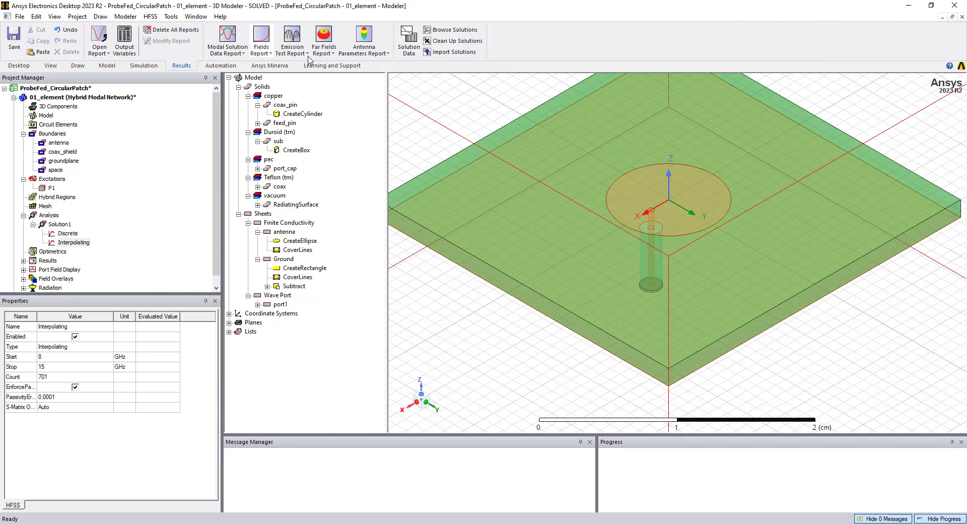
{"action": "left_click", "coordinate": [410, 47]}
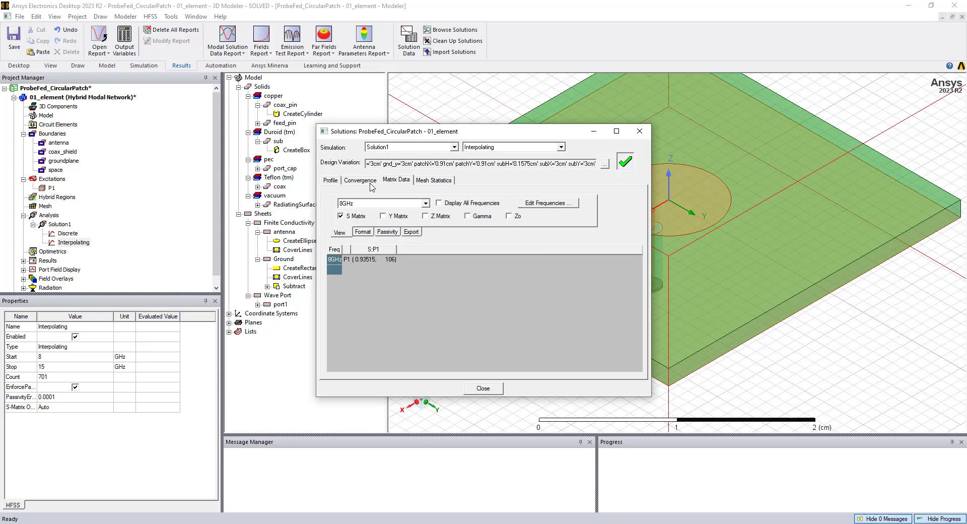
{"action": "left_click", "coordinate": [367, 184]}
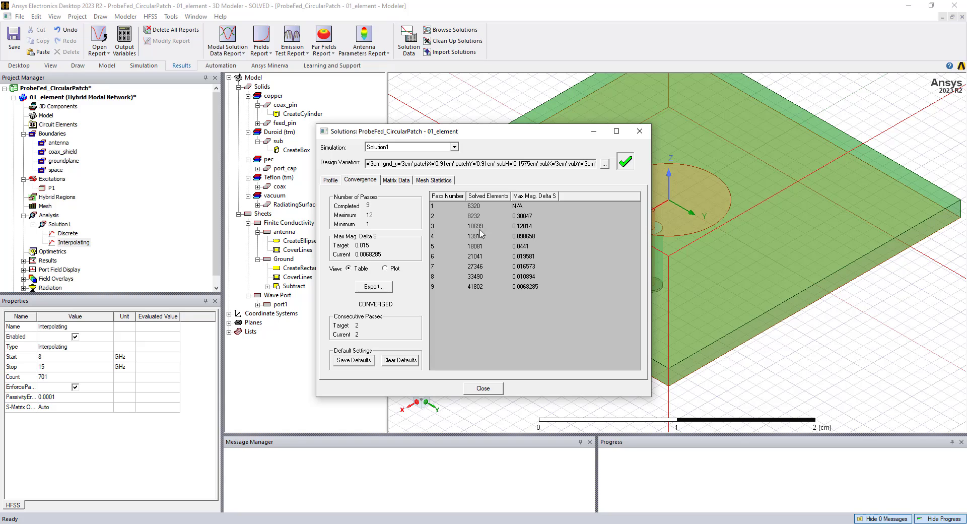
{"action": "left_click", "coordinate": [389, 268]}
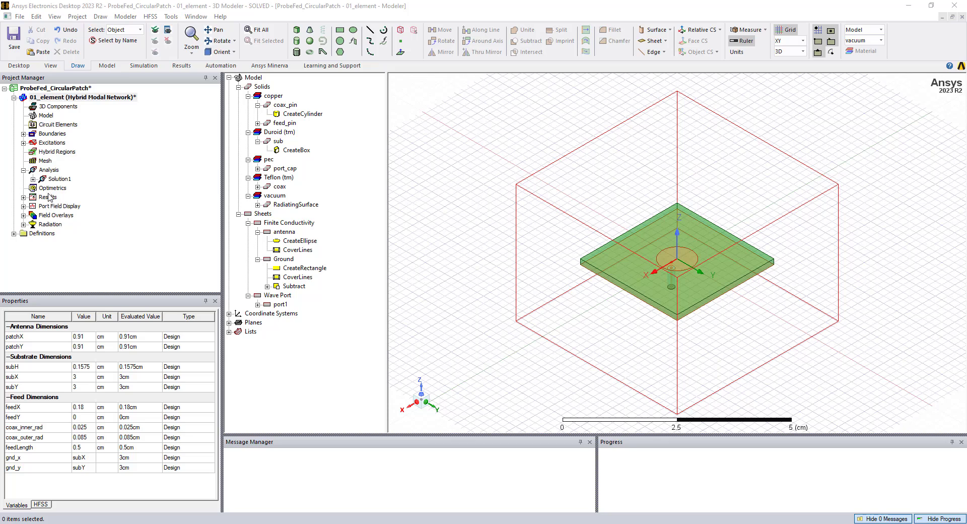
List the ff_3D_GainTotal, ff_2D_GainTotal, Return Loss and Smith Chart reports, cancelling a new Rectangular Plot
{"action": "left_click", "coordinate": [23, 197]}
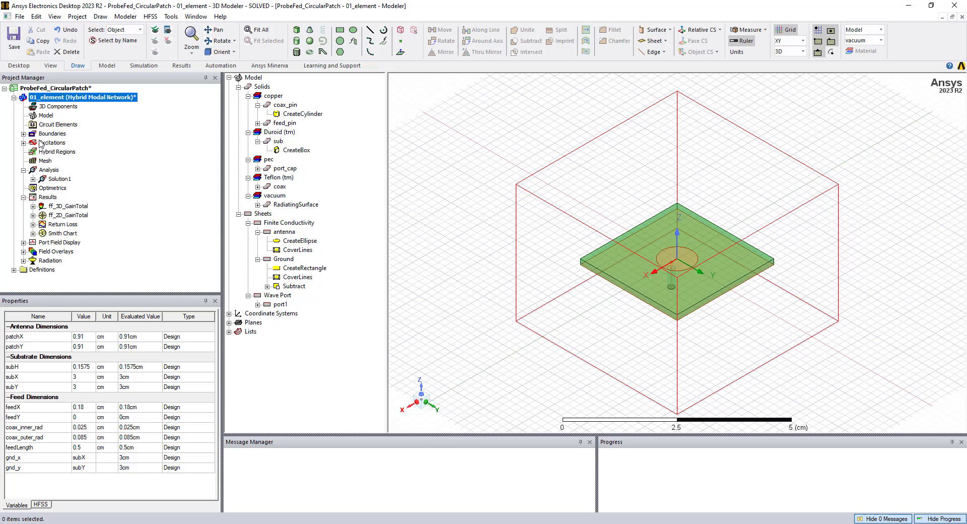
{"action": "right_click", "coordinate": [49, 198]}
{"action": "mouse_move", "coordinate": [163, 219]}
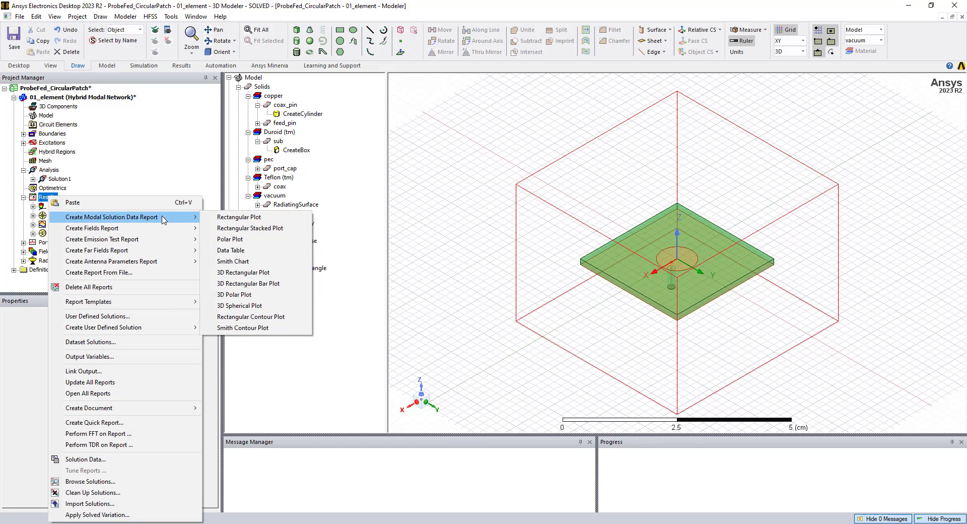
{"action": "left_click", "coordinate": [218, 217]}
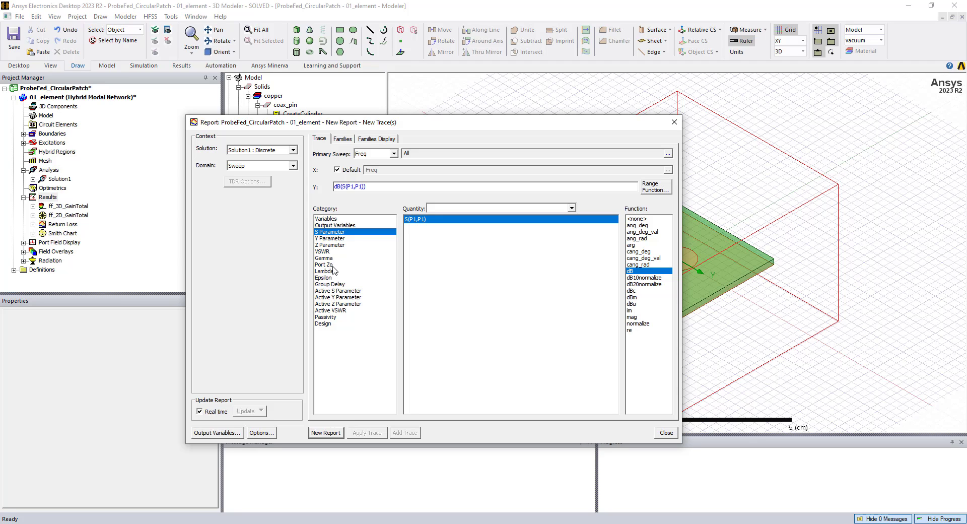
{"action": "left_click", "coordinate": [674, 122]}
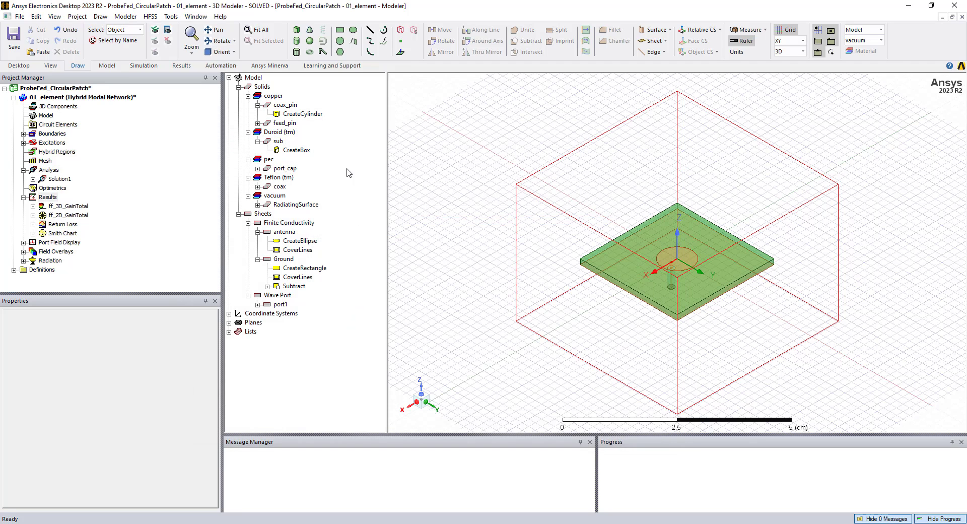
Display the Return Loss plot of dB(S(P1,P1)), minimum -22.35 dB at 11.59 GHz
{"action": "double_click", "coordinate": [62, 225]}
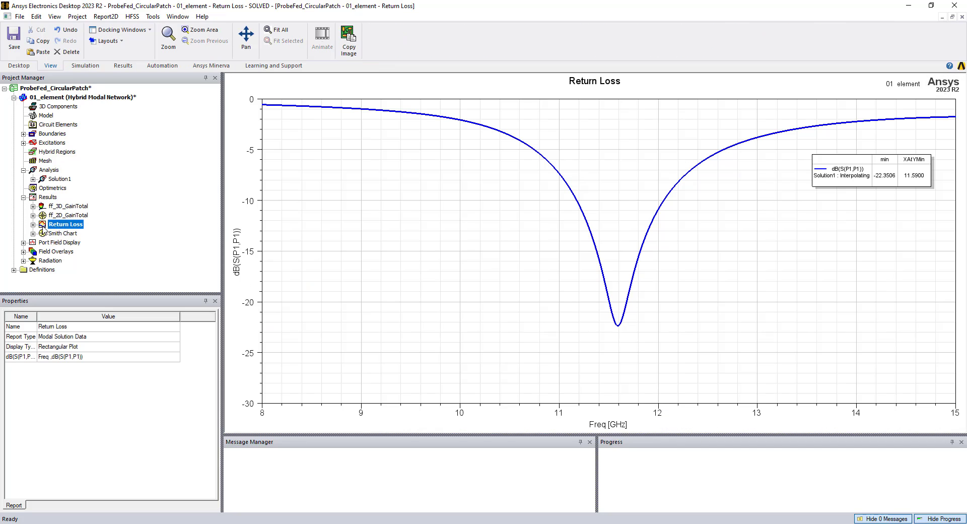
{"action": "left_click", "coordinate": [33, 225]}
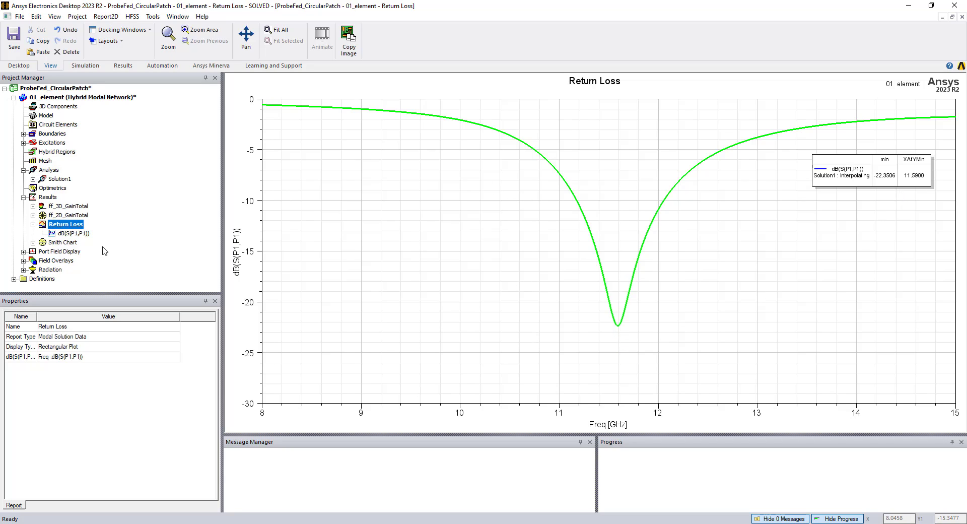
{"action": "left_click", "coordinate": [46, 199]}
Display the Smith Chart report of S(P1,P1) and collapse the Return Loss node
{"action": "right_click", "coordinate": [46, 202]}
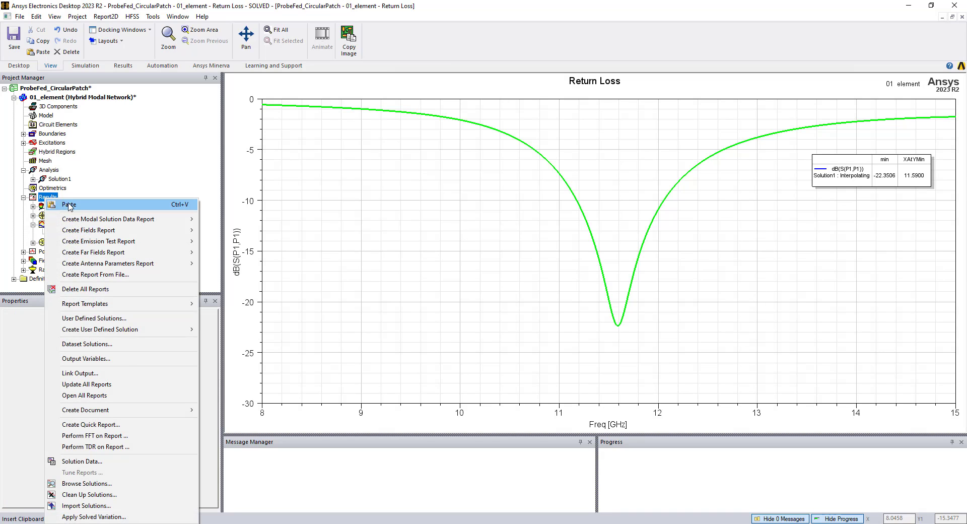
{"action": "mouse_move", "coordinate": [139, 230]}
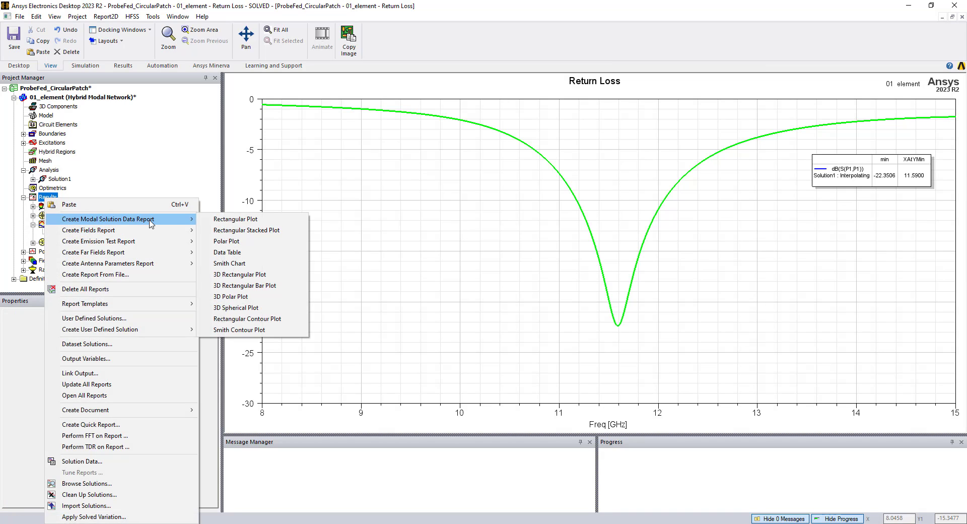
{"action": "left_click", "coordinate": [159, 179]}
{"action": "double_click", "coordinate": [70, 242]}
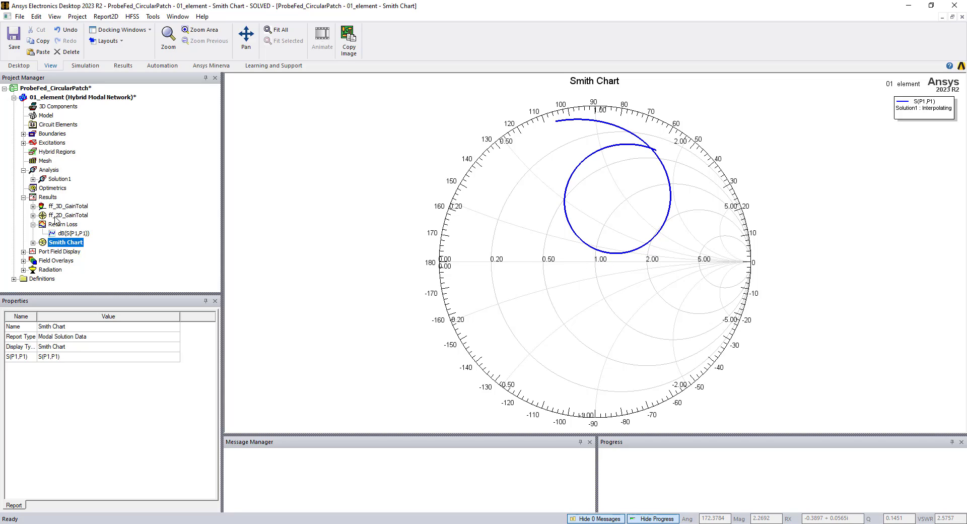
{"action": "left_click", "coordinate": [33, 224]}
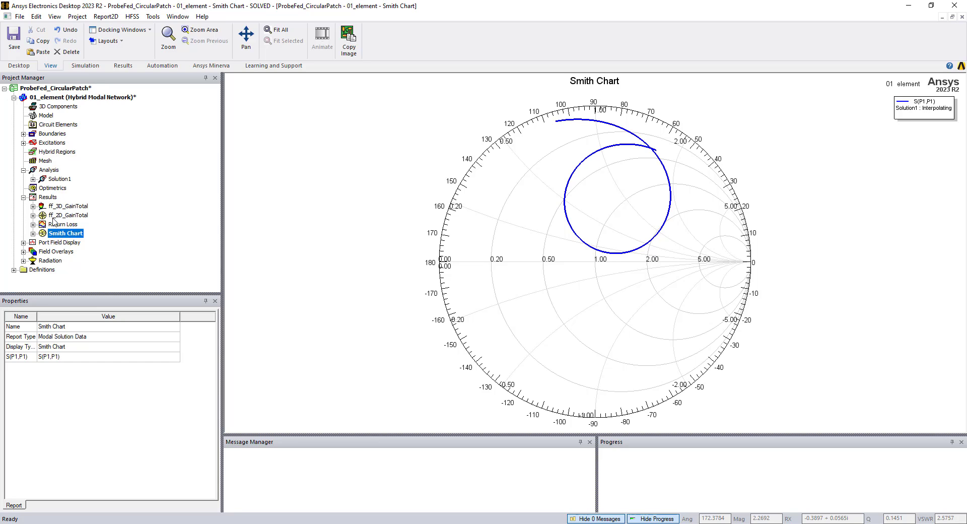
View the far-field sphere setup, then display the ff_3D_GainTotal pattern peaking at 7.80 dB
{"action": "left_click", "coordinate": [24, 261]}
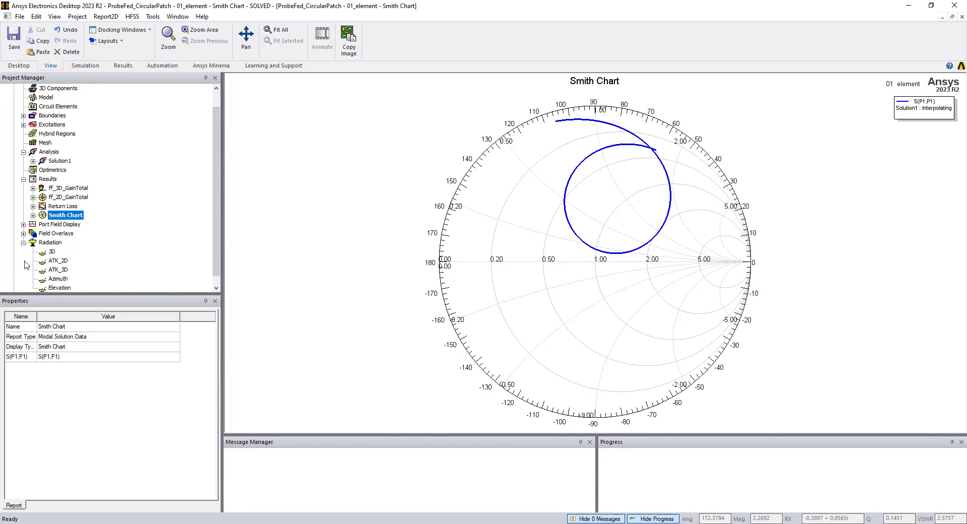
{"action": "double_click", "coordinate": [51, 253]}
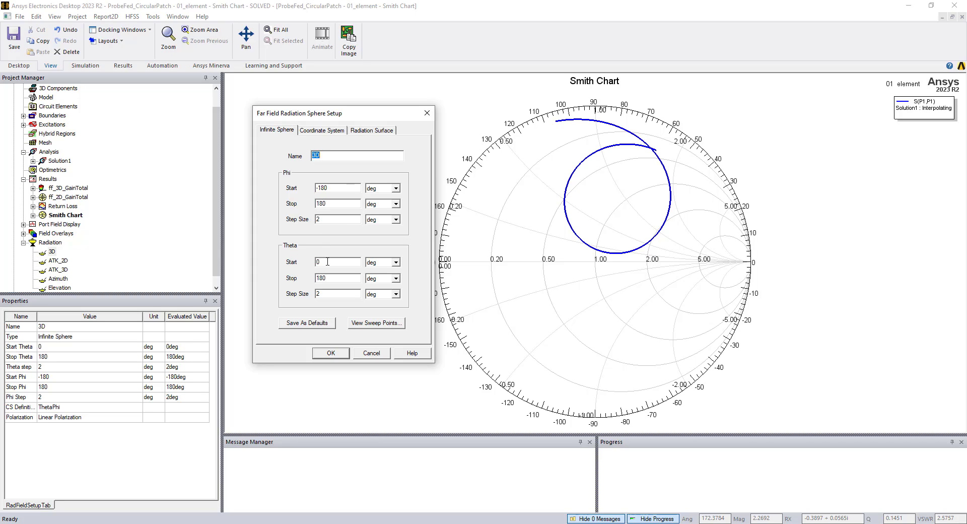
{"action": "left_click", "coordinate": [428, 113]}
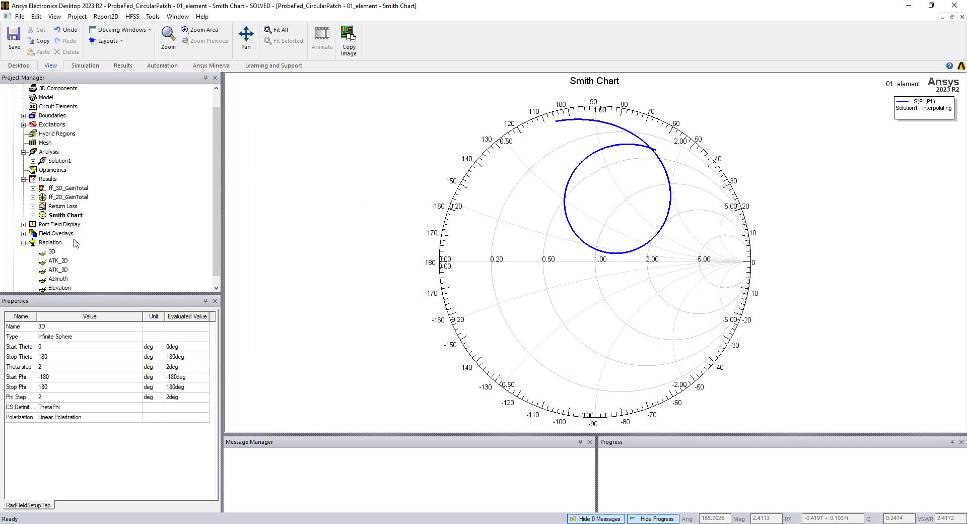
{"action": "double_click", "coordinate": [61, 189]}
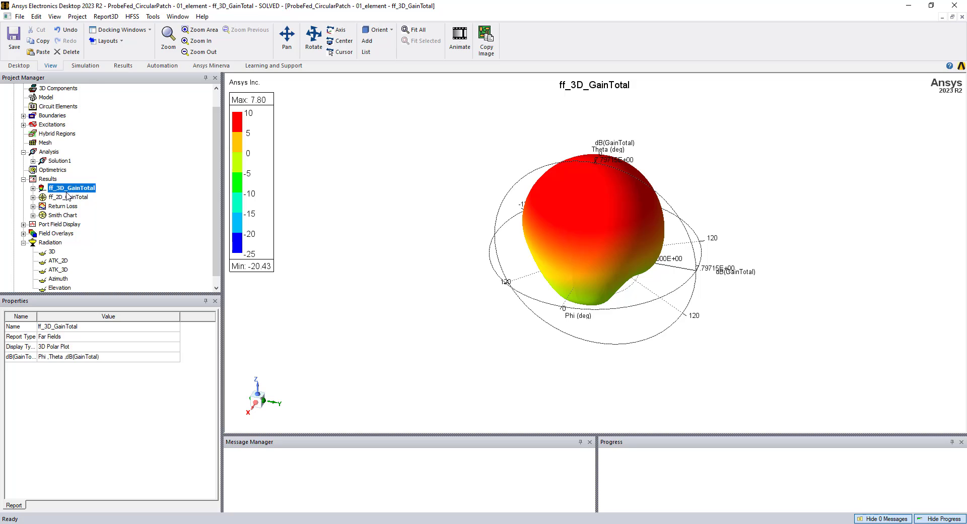
Overlay the ff_3D_GainTotal gain pattern on the antenna's 3D model view
{"action": "scroll", "coordinate": [67, 195], "scroll_direction": "up", "scroll_amount": 1}
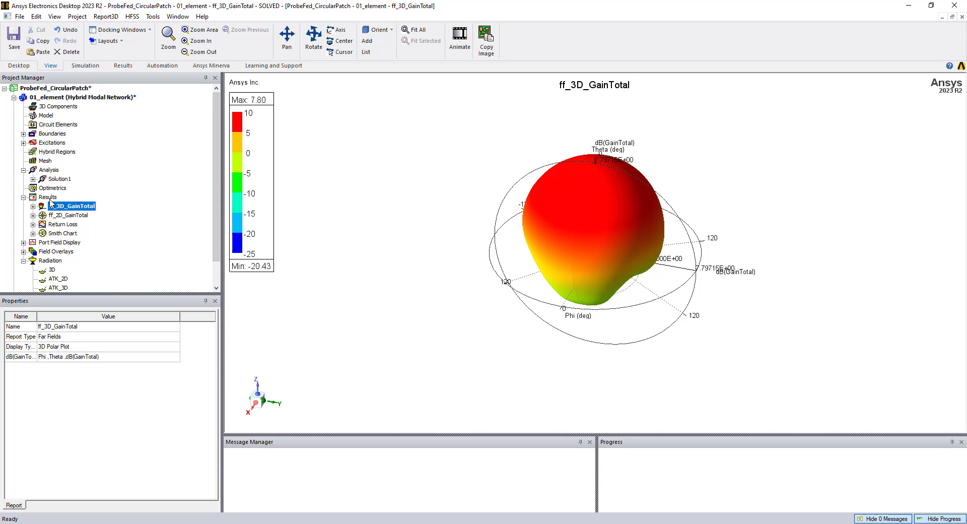
{"action": "right_click", "coordinate": [56, 206]}
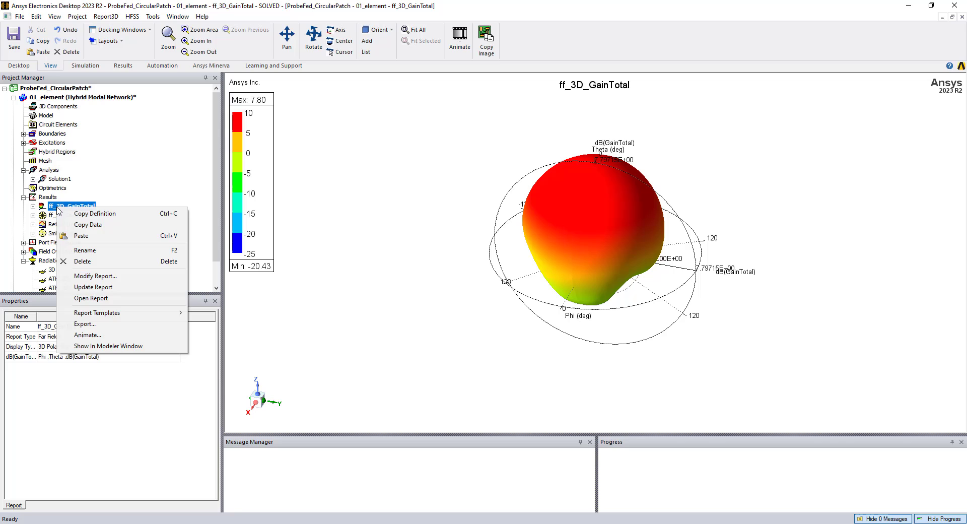
{"action": "left_click", "coordinate": [107, 346]}
{"action": "double_click", "coordinate": [69, 98]}
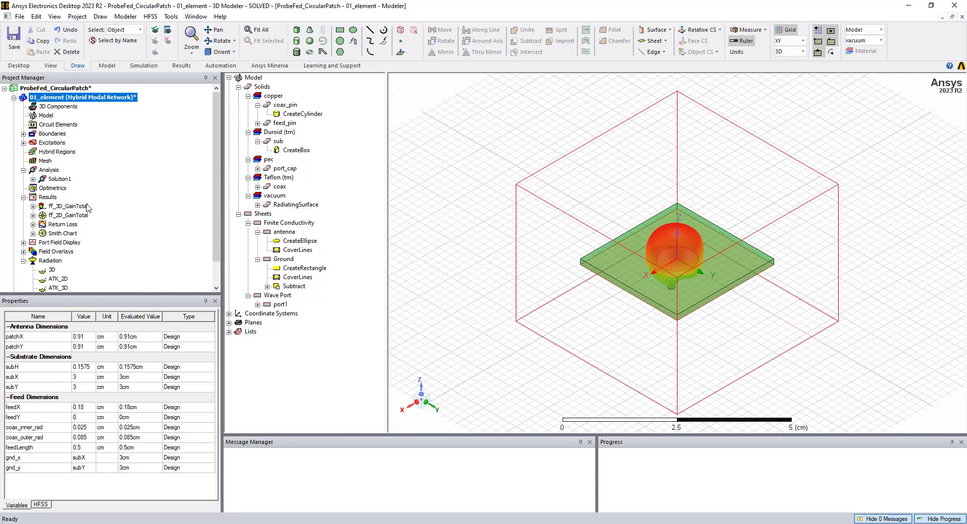
Remove the gain overlay, reopen ff_3D_GainTotal, and move its colour key beside the pattern
{"action": "right_click", "coordinate": [74, 207]}
{"action": "left_click", "coordinate": [115, 348]}
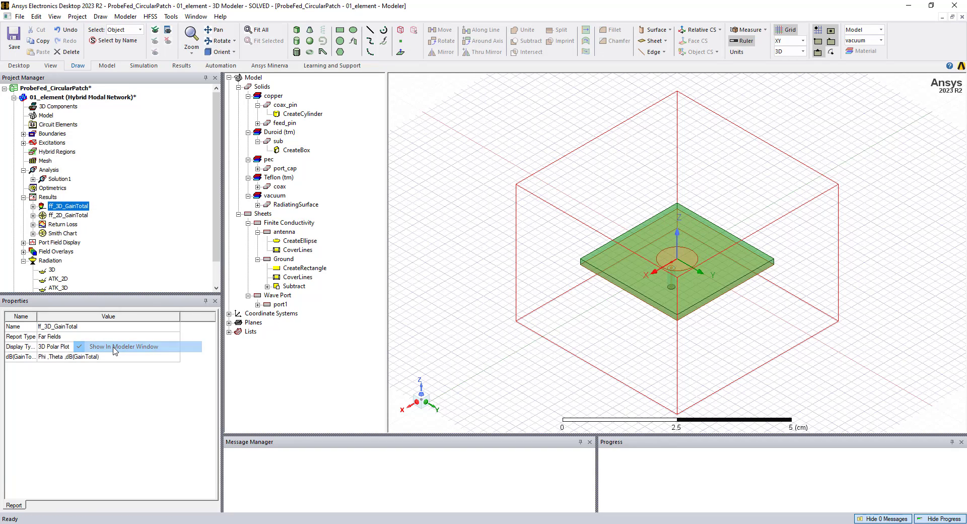
{"action": "double_click", "coordinate": [66, 207]}
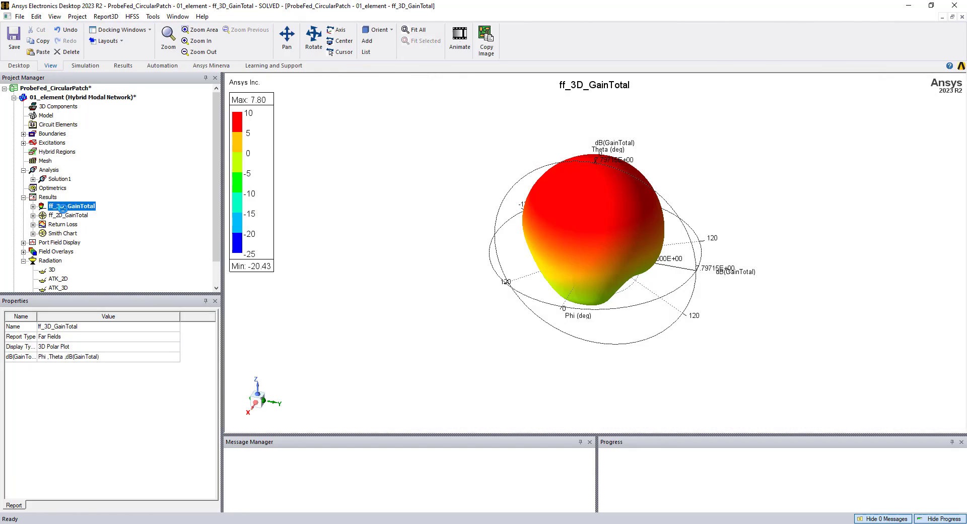
{"action": "left_click_drag", "start_coordinate": [302, 186], "coordinate": [429, 220]}
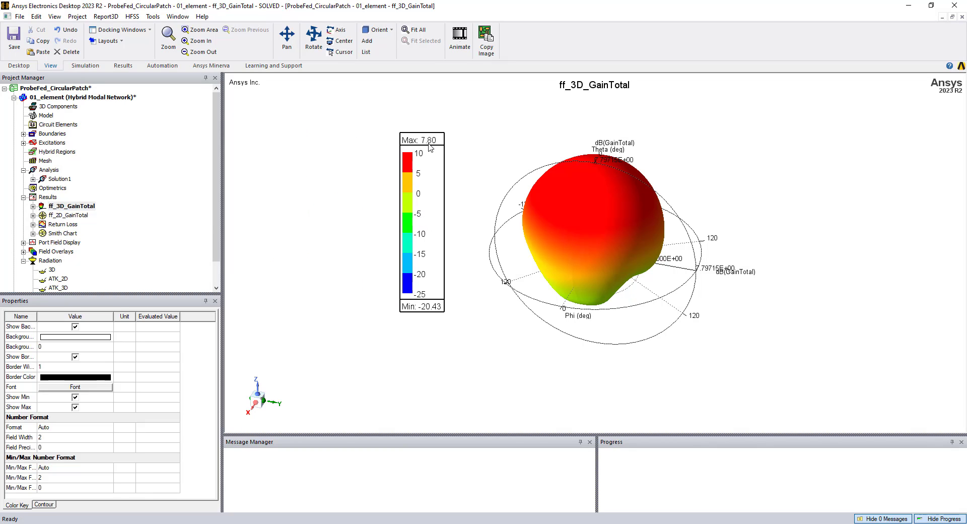
View the ff_2D_GainTotal 11.6 GHz polar cuts, highlight the Phi 0° trace, then reopen ff_3D_GainTotal
{"action": "double_click", "coordinate": [80, 217]}
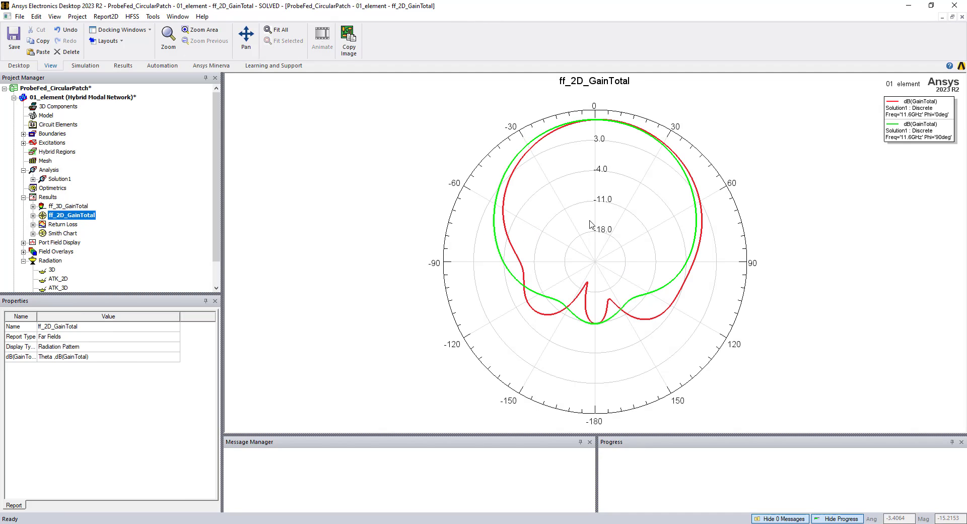
{"action": "left_click", "coordinate": [933, 117]}
{"action": "double_click", "coordinate": [70, 206]}
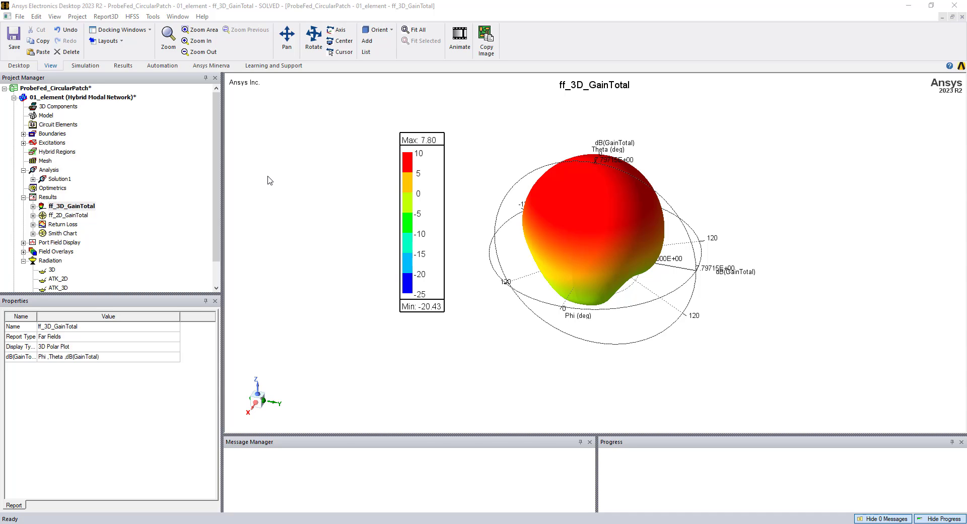
Open the 01_element model and display the MagE_YZ E-field overlay from Field Overlays > E Field
{"action": "double_click", "coordinate": [53, 99]}
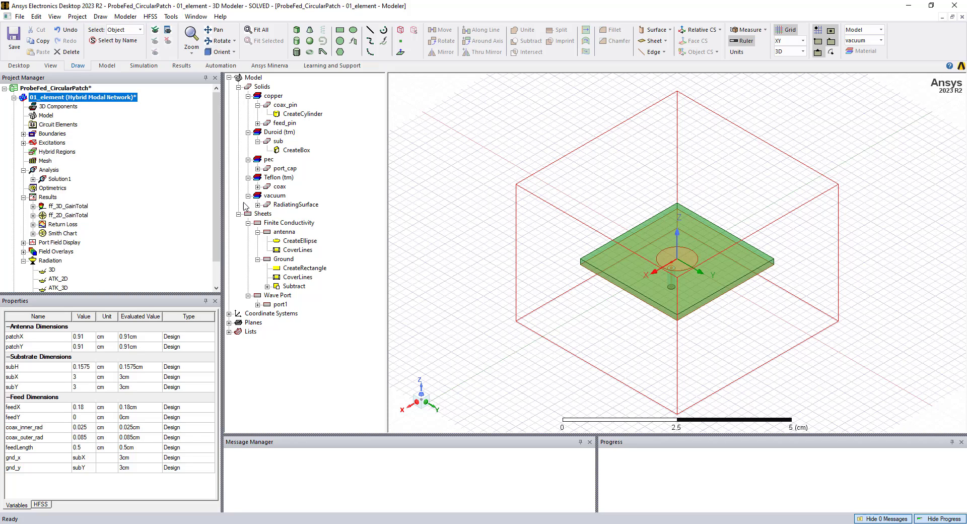
{"action": "left_click", "coordinate": [23, 251]}
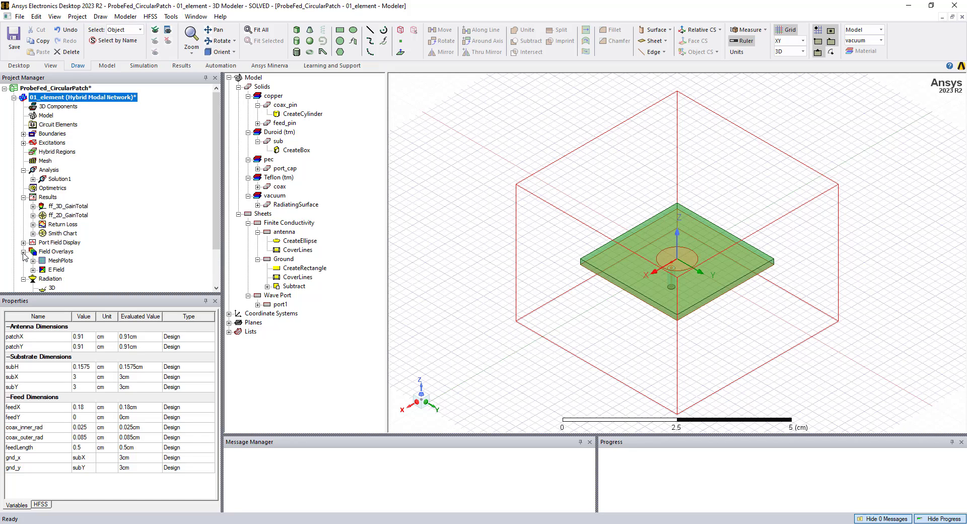
{"action": "left_click", "coordinate": [228, 314]}
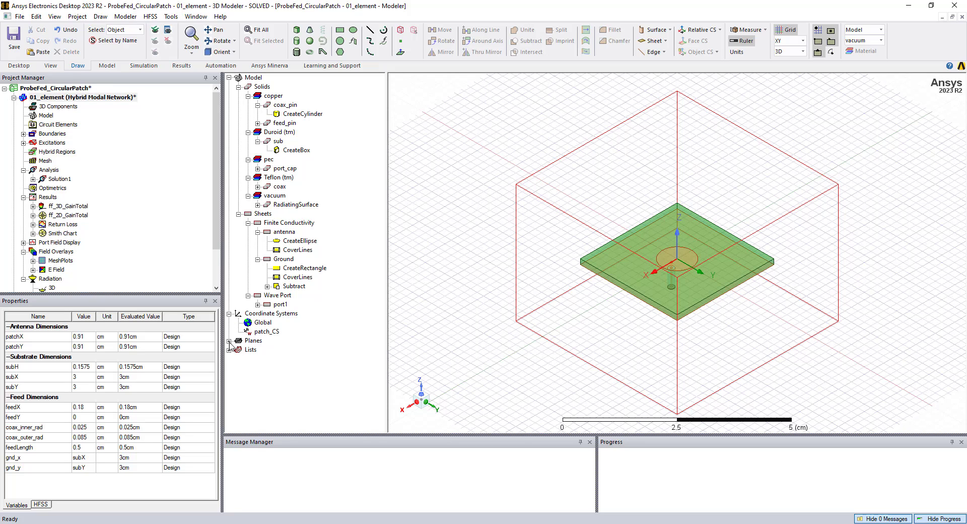
{"action": "left_click", "coordinate": [229, 341]}
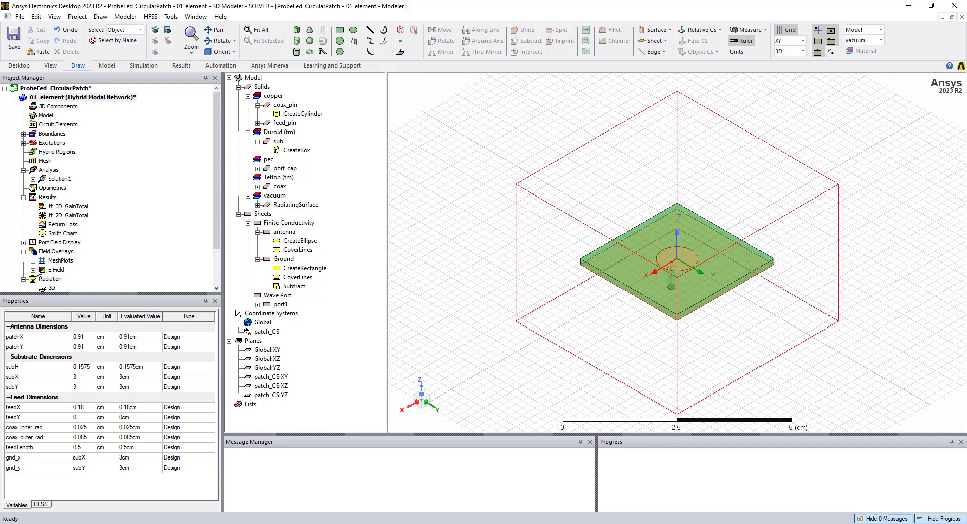
{"action": "left_click", "coordinate": [33, 270]}
{"action": "left_click", "coordinate": [71, 280]}
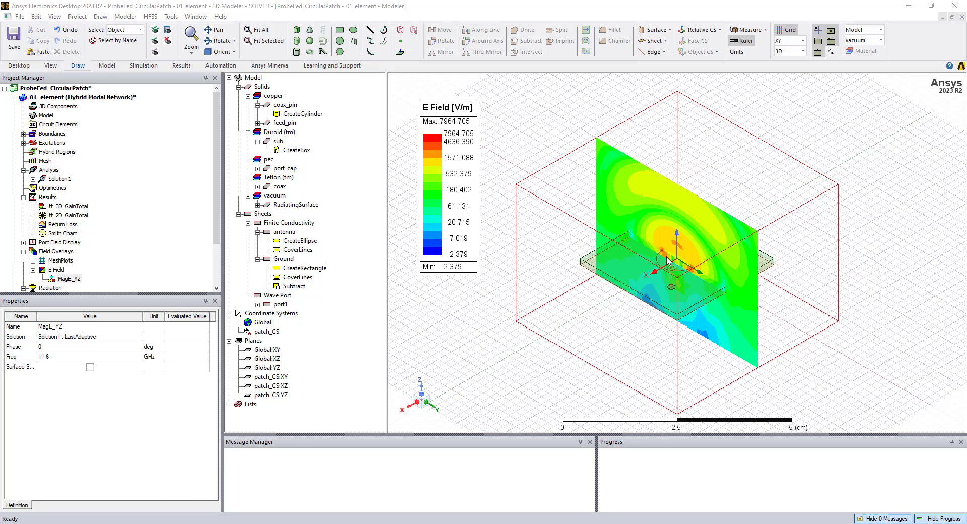
{"action": "right_click", "coordinate": [462, 190]}
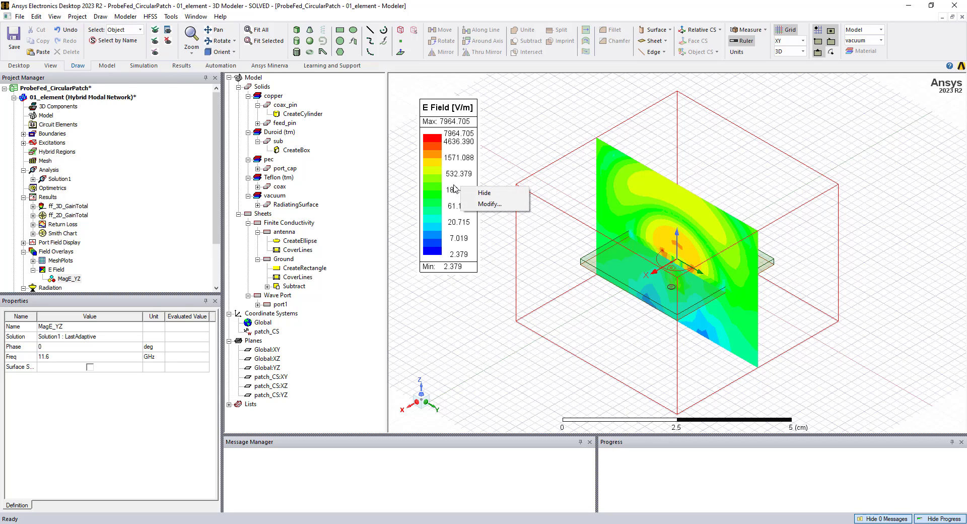
{"action": "left_click", "coordinate": [489, 203]}
{"action": "left_click", "coordinate": [49, 47]}
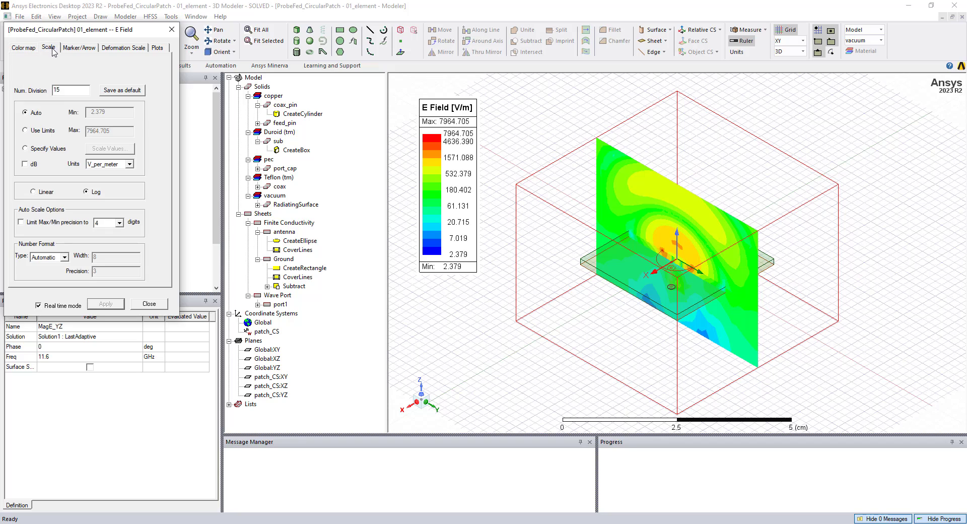
{"action": "left_click", "coordinate": [51, 193]}
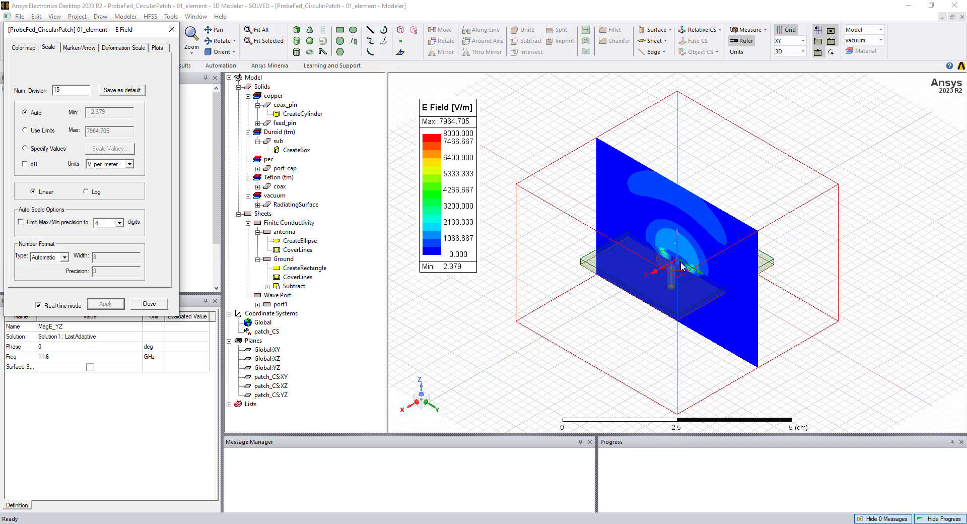
{"action": "left_click", "coordinate": [85, 192]}
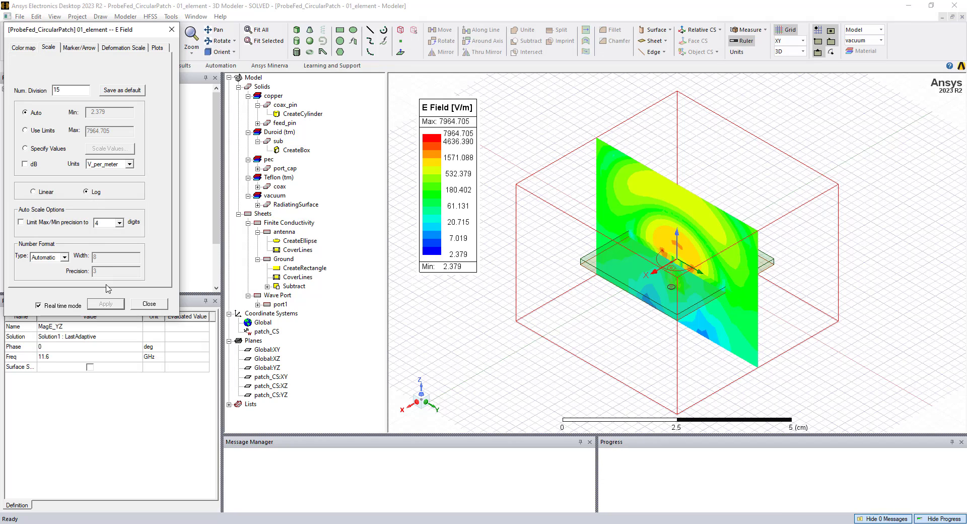
{"action": "left_click", "coordinate": [150, 304]}
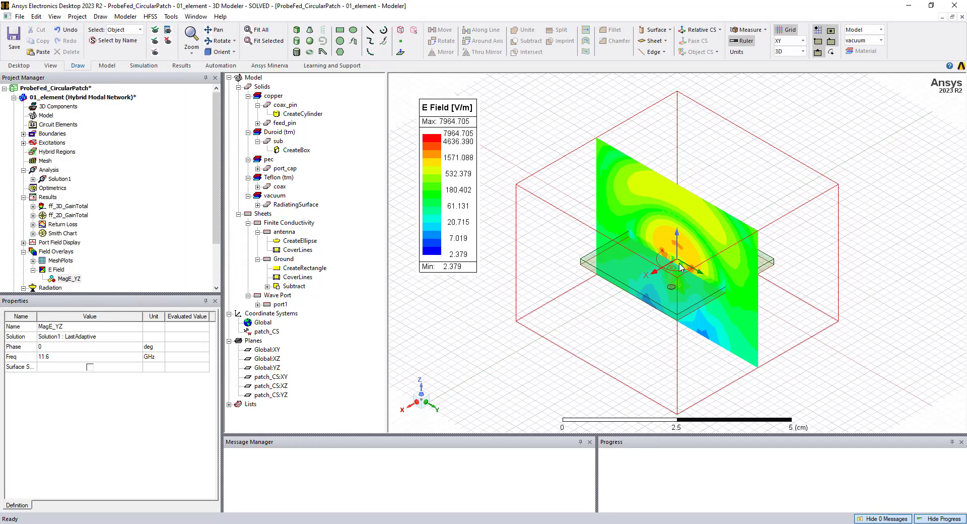
Animate MagE_YZ over a swept Phase with Animation1 and place its controls over the plot
{"action": "right_click", "coordinate": [70, 280]}
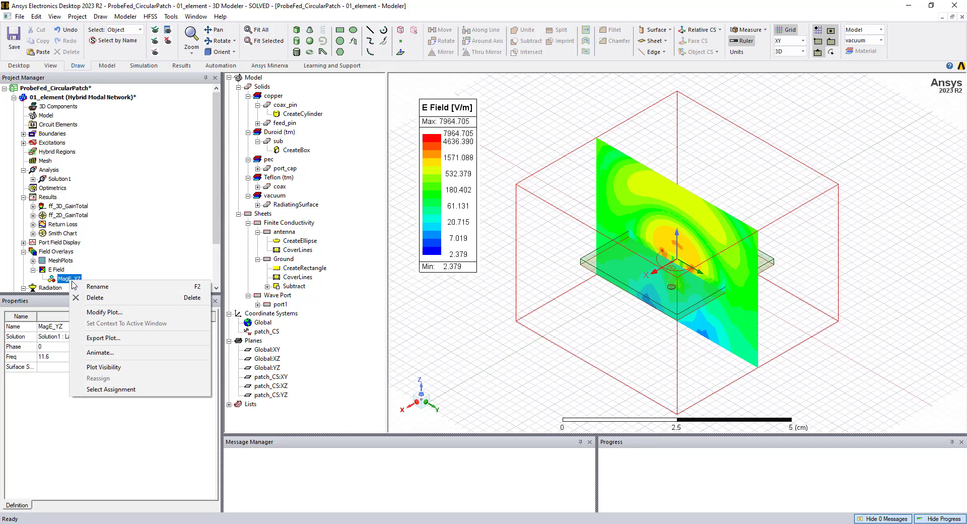
{"action": "left_click", "coordinate": [100, 352]}
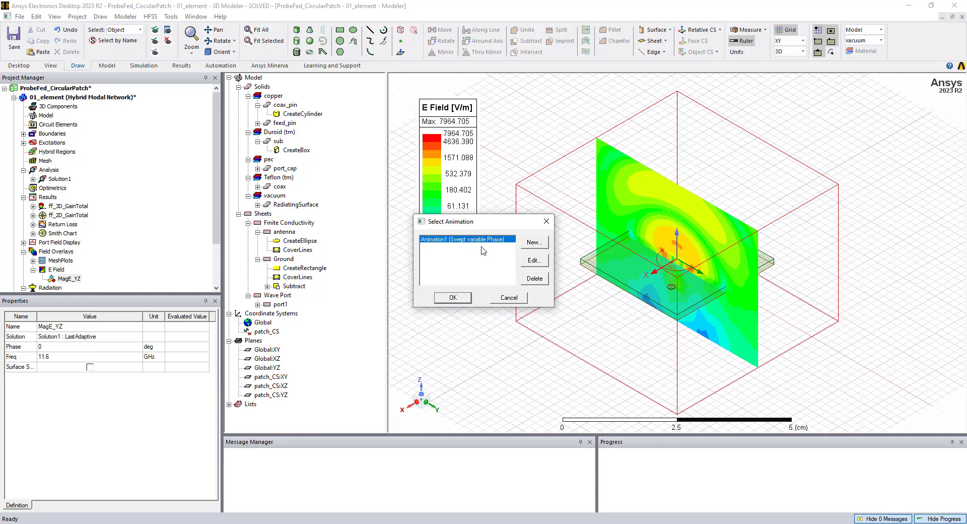
{"action": "left_click", "coordinate": [453, 298]}
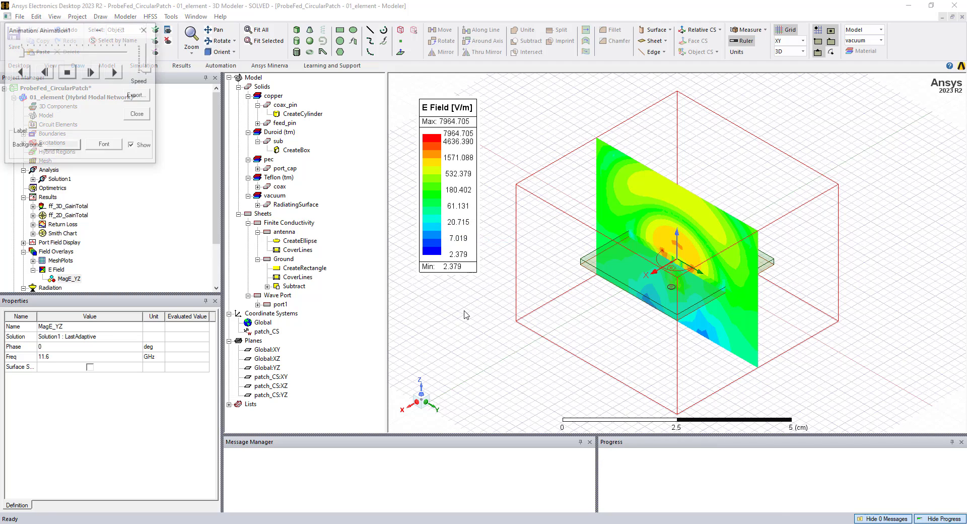
{"action": "left_click_drag", "start_coordinate": [60, 29], "coordinate": [352, 157]}
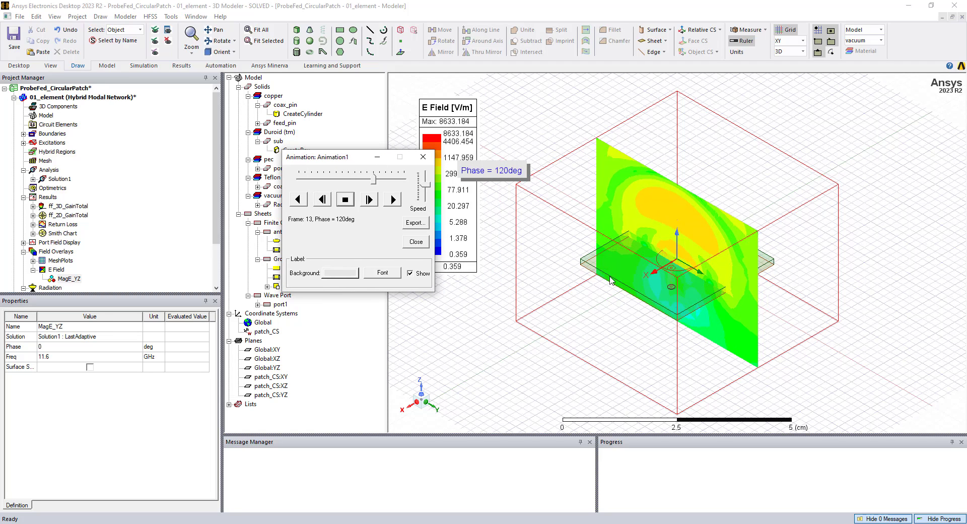